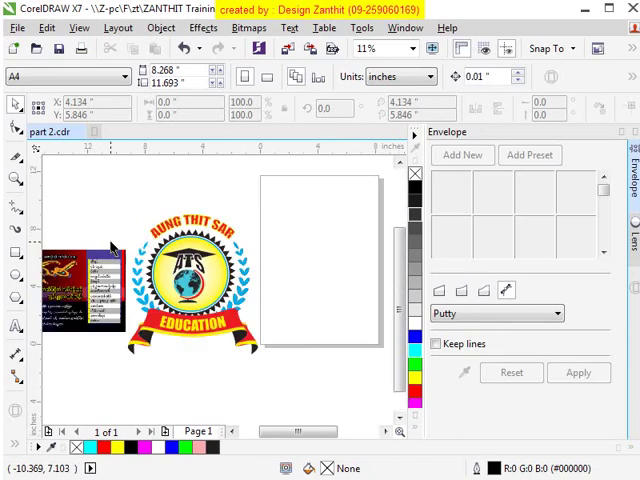
pyautogui.scroll(2, 103, 273)
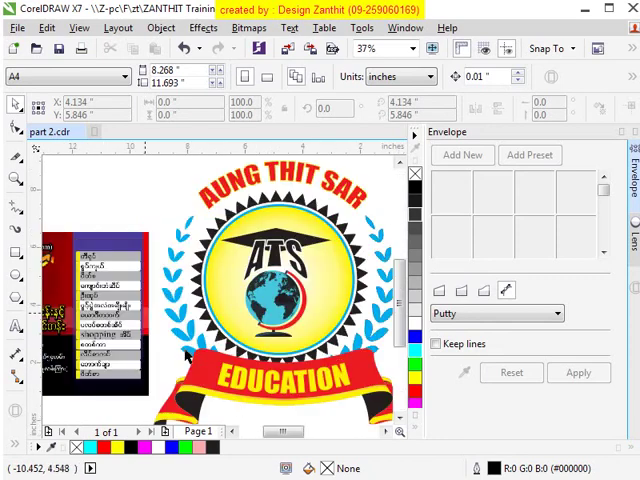
# - Zoom out around the badge and page, and collapse the Envelope docker to widen the view
pyautogui.click(232, 431)
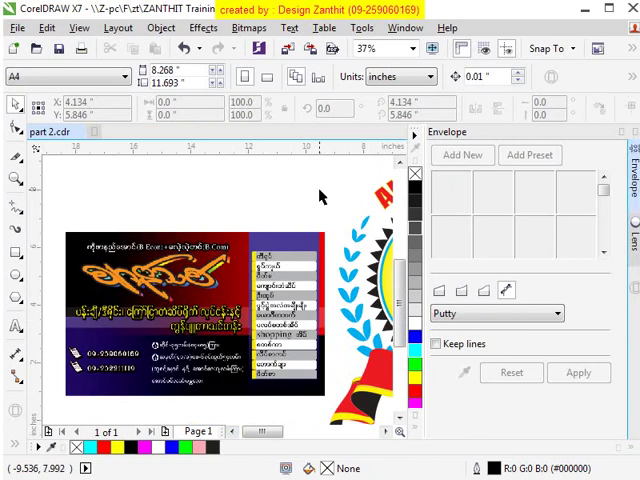
pyautogui.scroll(-3, 307, 272)
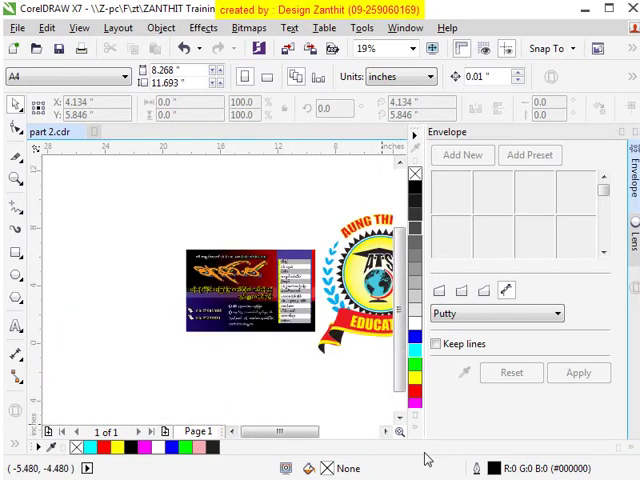
pyautogui.click(387, 431)
pyautogui.click(387, 431)
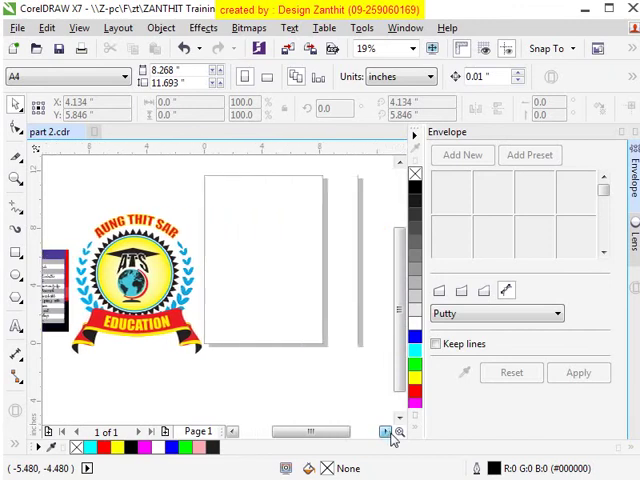
pyautogui.click(387, 431)
pyautogui.scroll(3, 332, 272)
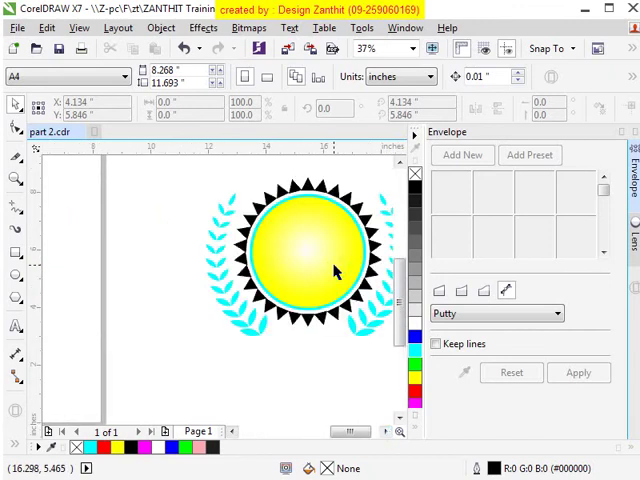
pyautogui.click(387, 431)
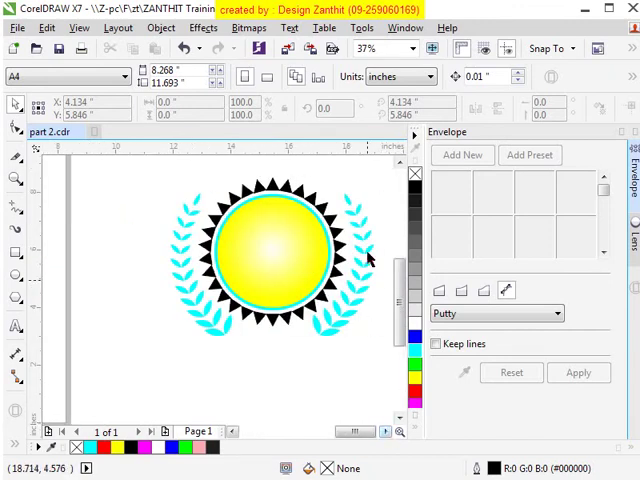
pyautogui.click(233, 431)
pyautogui.click(233, 431)
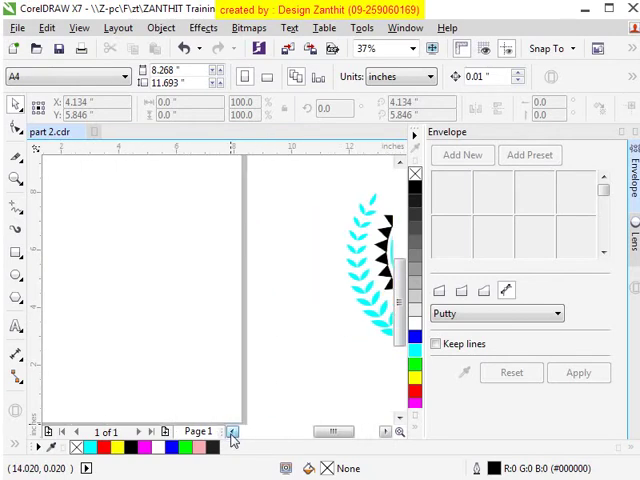
pyautogui.click(617, 133)
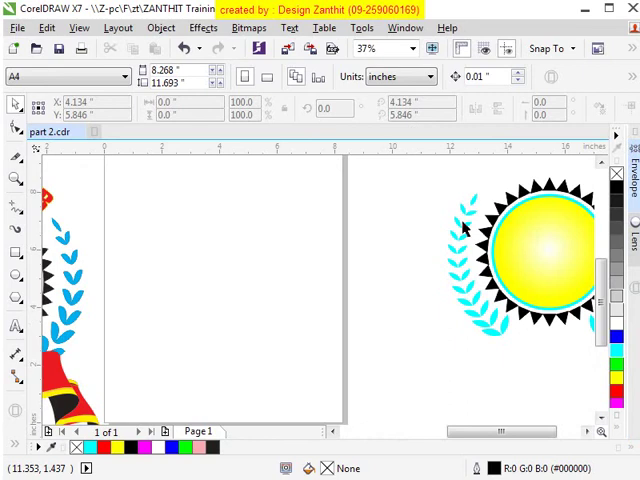
pyautogui.click(333, 431)
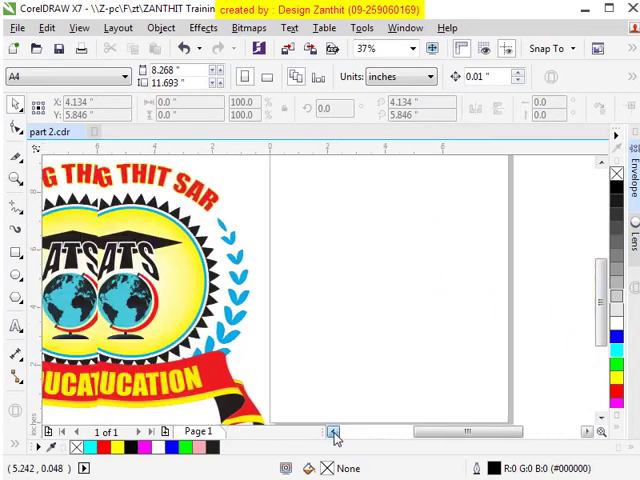
pyautogui.click(333, 431)
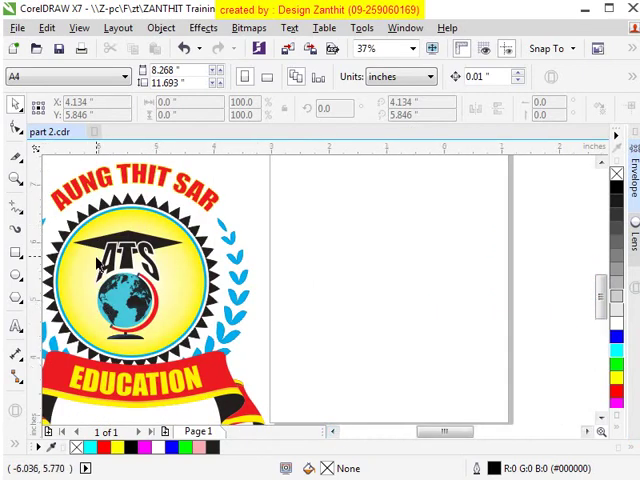
pyautogui.scroll(1, 97, 262)
pyautogui.scroll(-1, 300, 300)
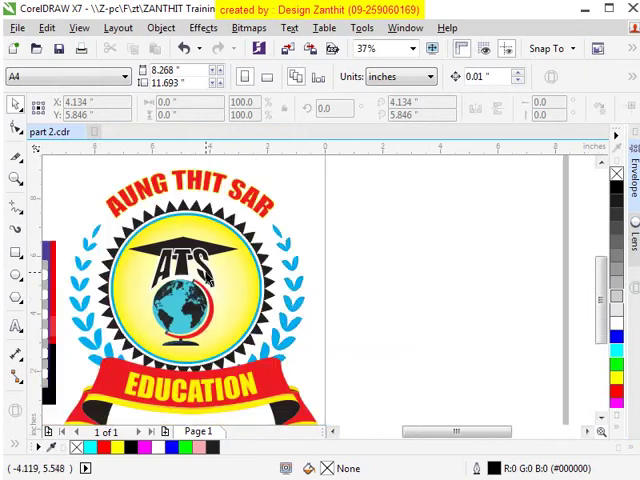
# - Draw a square on the blank page and rotate it 45° into a diamond
pyautogui.click(586, 431)
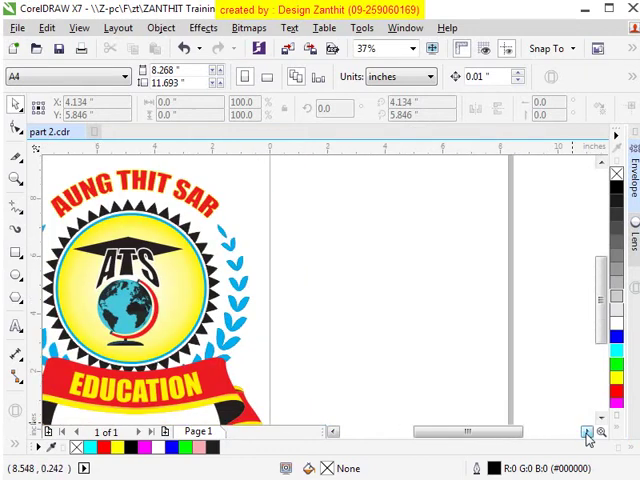
pyautogui.click(16, 252)
pyautogui.moveTo(358, 228); pyautogui.dragTo(455, 322)
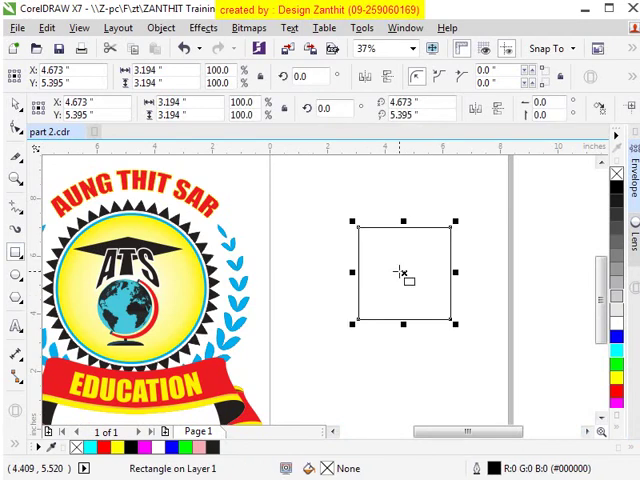
pyautogui.click(404, 275)
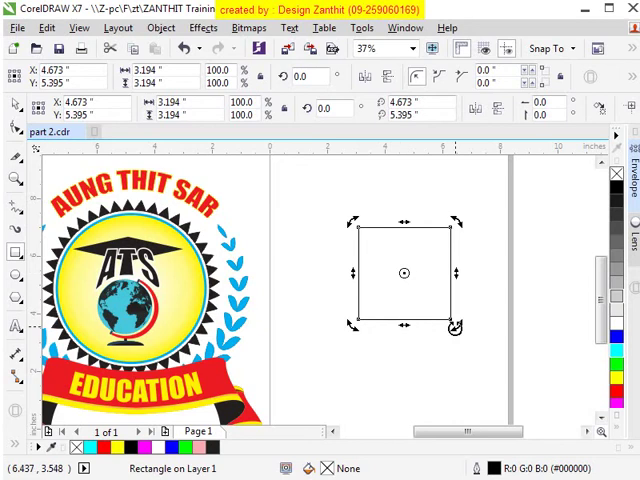
pyautogui.moveTo(455, 327)
pyautogui.mouseDown()
pyautogui.moveTo(490, 290)
pyautogui.moveTo(490, 273)
pyautogui.mouseUp()
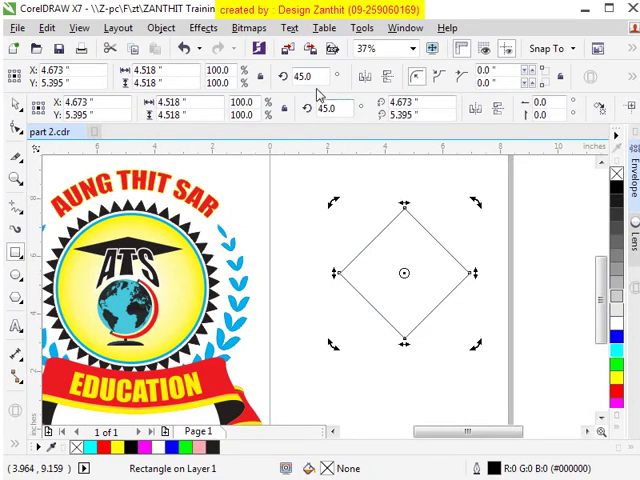
pyautogui.moveTo(475, 345)
pyautogui.mouseDown()
pyautogui.moveTo(507, 325)
pyautogui.moveTo(473, 344)
pyautogui.mouseUp()
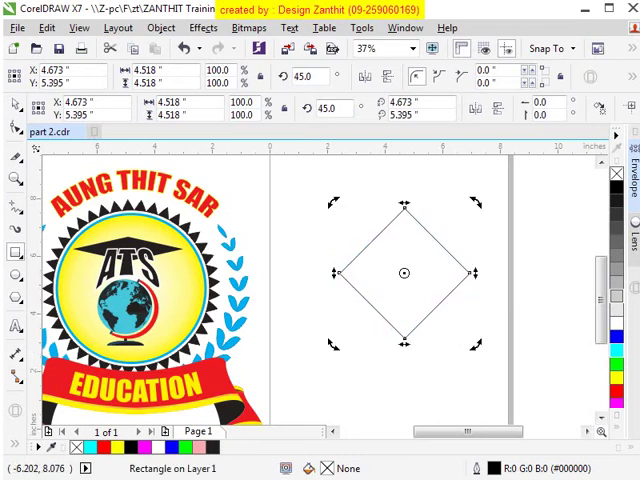
# - Fill the diamond black and squash it vertically into a flat shape
pyautogui.click(18, 112)
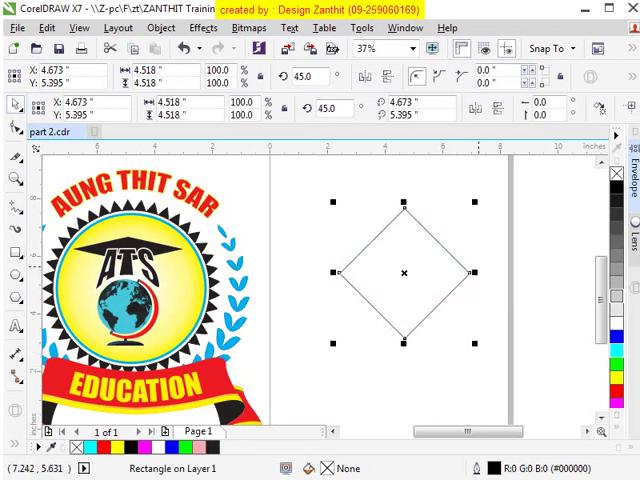
pyautogui.click(616, 190)
pyautogui.moveTo(403, 343)
pyautogui.mouseDown()
pyautogui.moveTo(405, 243)
pyautogui.moveTo(405, 250)
pyautogui.mouseUp()
pyautogui.click(407, 287)
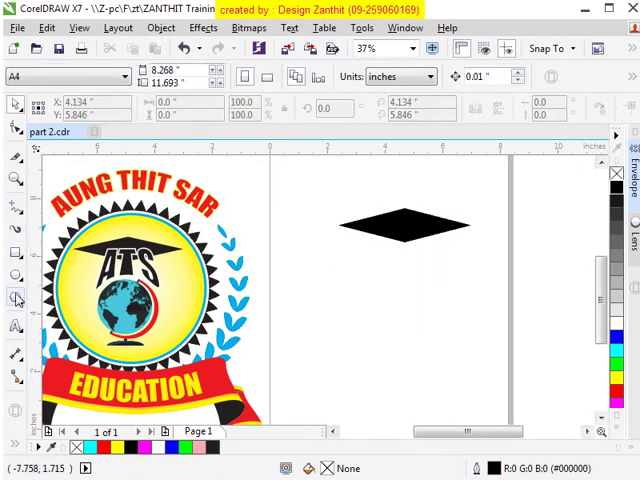
# - Type 'ATS', enlarge it, set it in BankGothic Md BT and shift it right
pyautogui.click(16, 326)
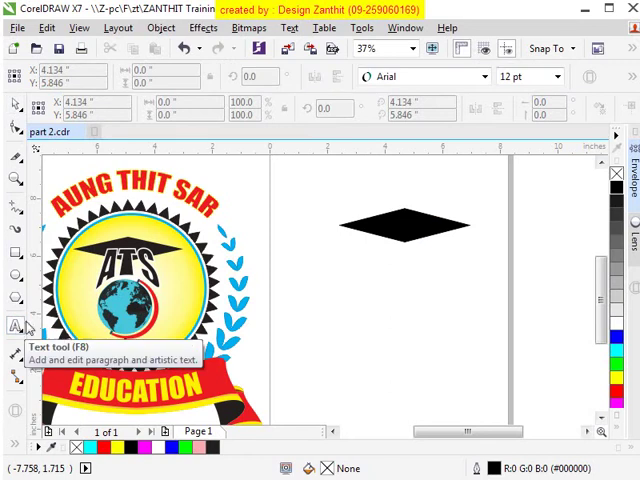
pyautogui.click(332, 295)
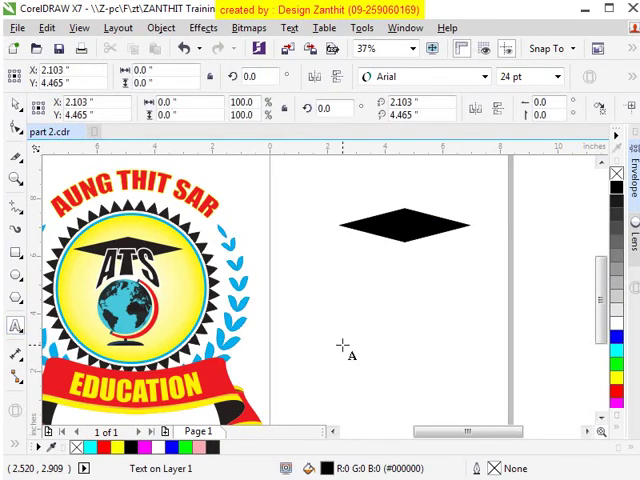
pyautogui.write('A')
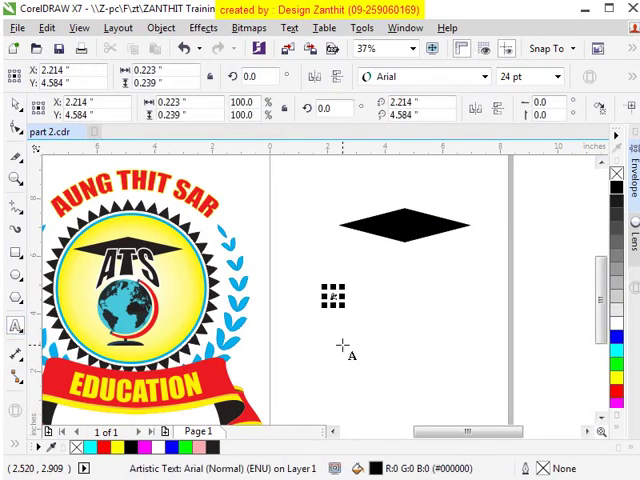
pyautogui.write('TS')
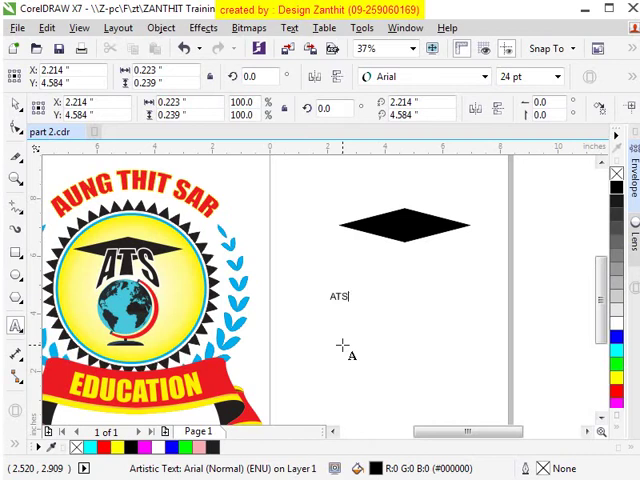
pyautogui.hotkey('ctrl', 'space')
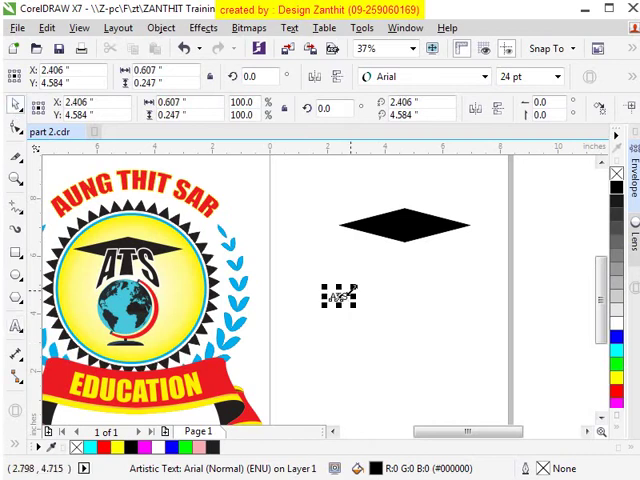
pyautogui.moveTo(355, 288); pyautogui.dragTo(382, 275)
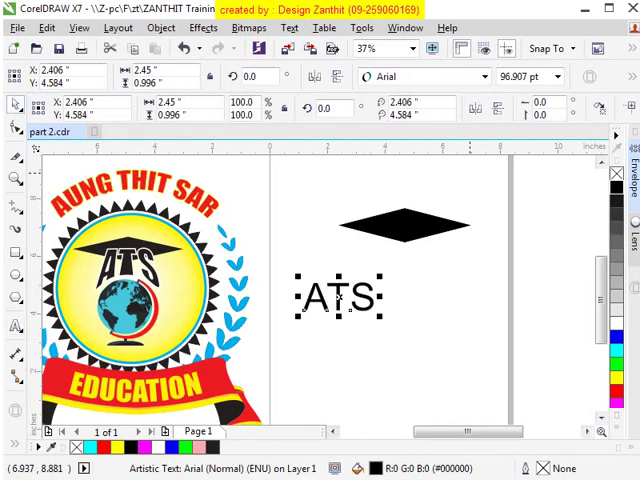
pyautogui.click(485, 77)
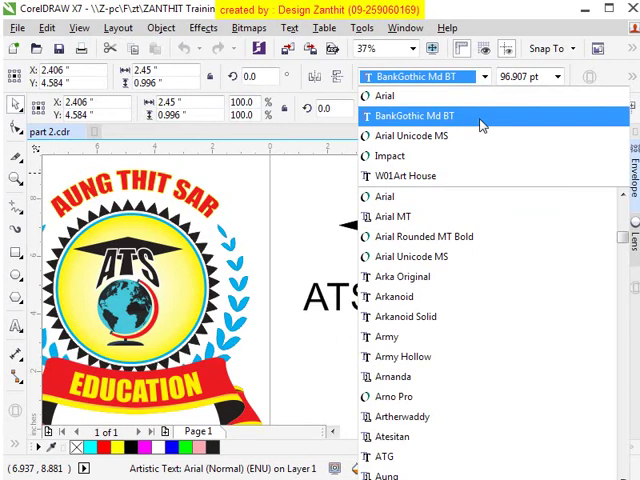
pyautogui.click(481, 121)
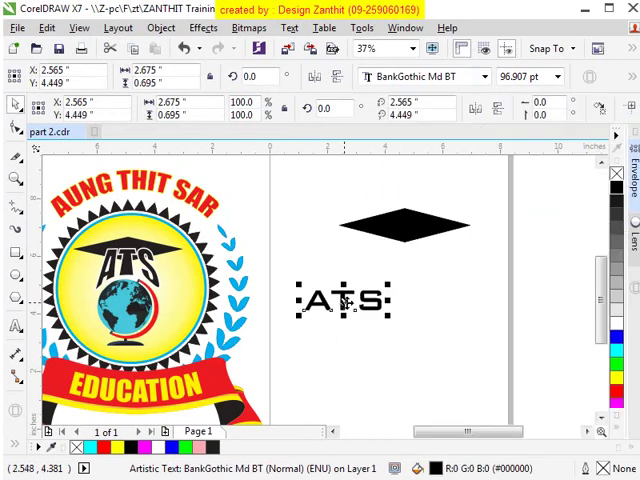
pyautogui.moveTo(343, 300); pyautogui.dragTo(373, 297)
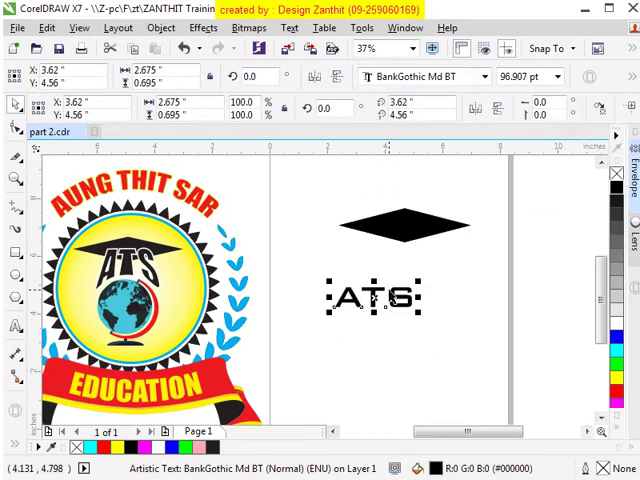
pyautogui.scroll(1, 375, 298)
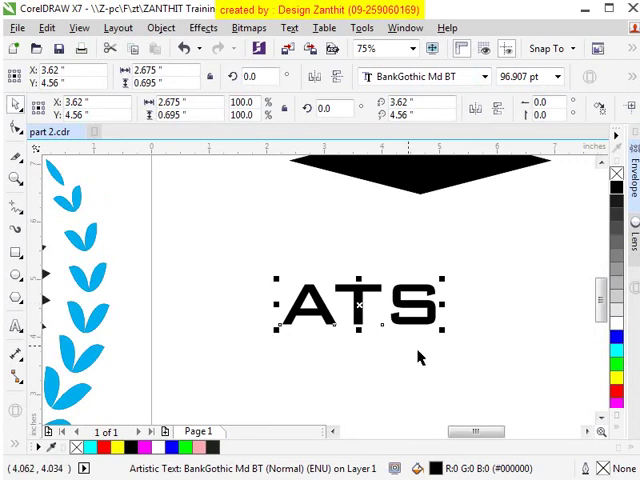
# - Nudge the S closer to the T and keep the T on the baseline
pyautogui.click(16, 130)
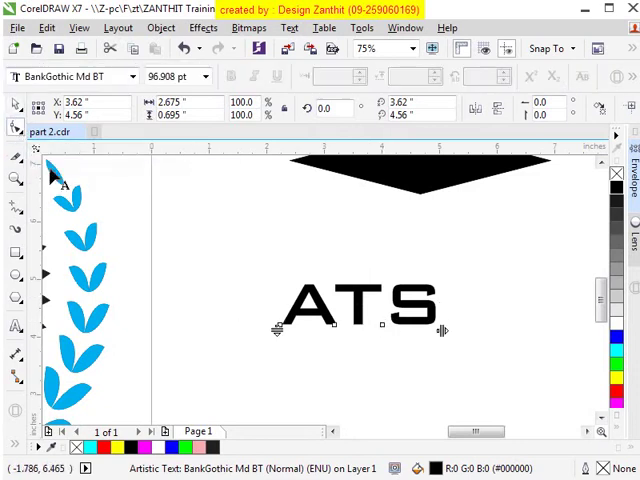
pyautogui.click(383, 333)
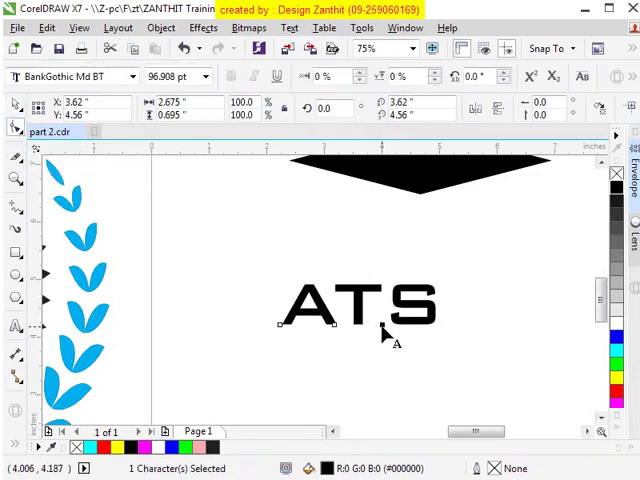
pyautogui.moveTo(377, 326); pyautogui.dragTo(374, 326)
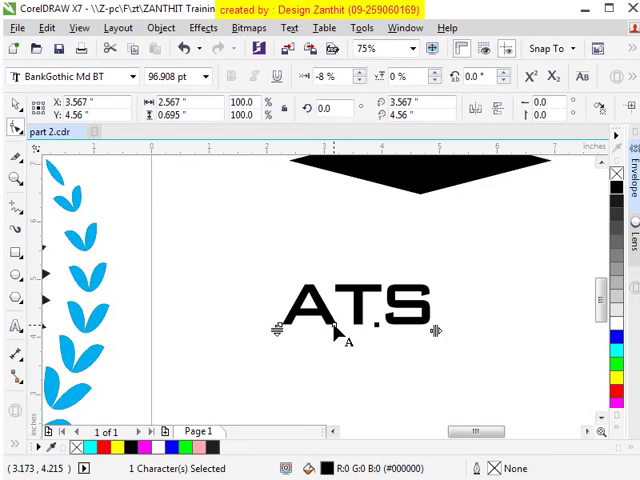
pyautogui.moveTo(348, 335); pyautogui.dragTo(332, 312)
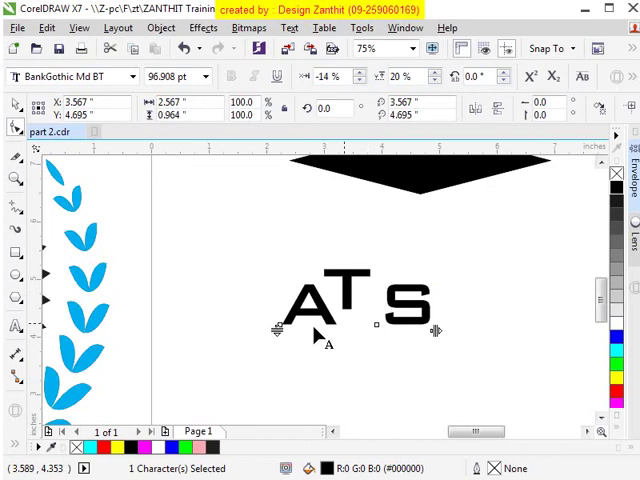
pyautogui.hotkey('ctrl', 'z')
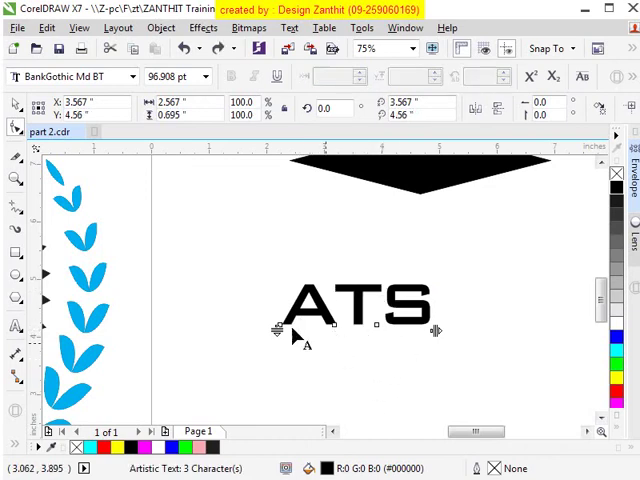
# - Move the ATS text up and to the left, then deselect it
pyautogui.click(18, 106)
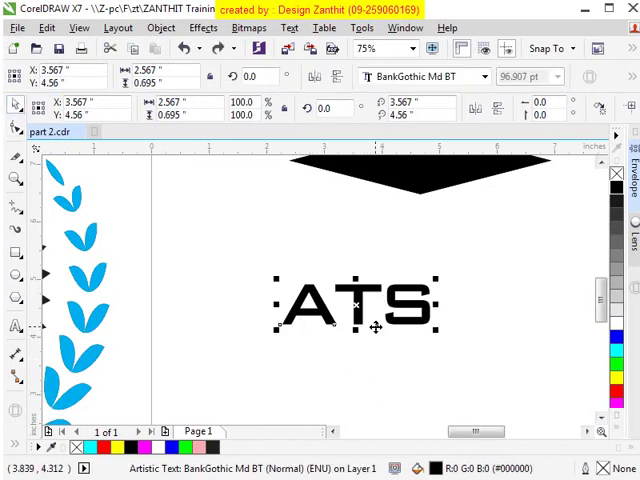
pyautogui.moveTo(355, 302); pyautogui.dragTo(250, 262)
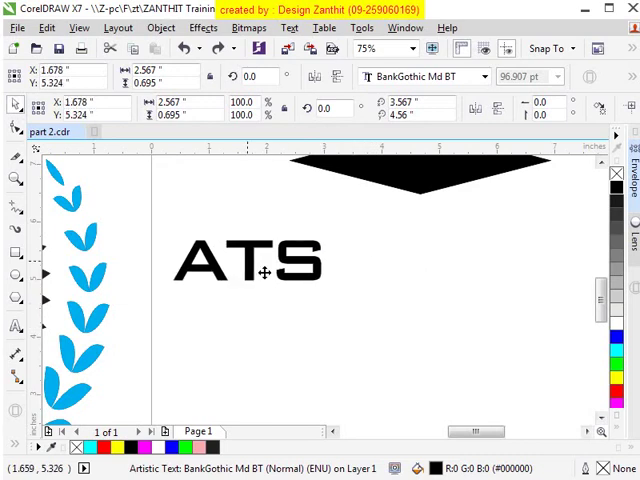
pyautogui.click(297, 339)
# - Draw a rectangle right of ATS and convert it to curves
pyautogui.click(16, 256)
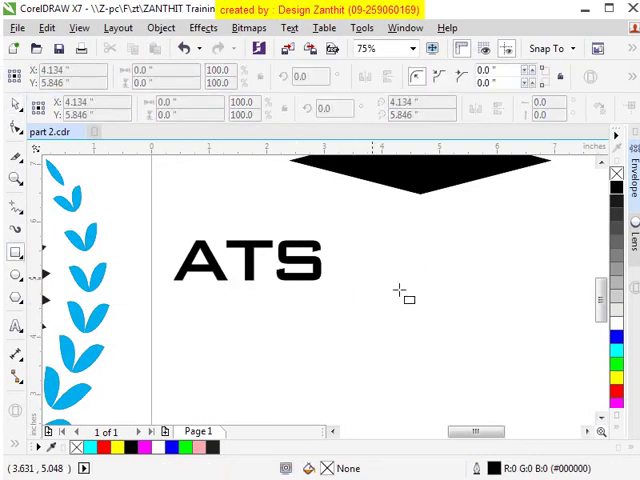
pyautogui.moveTo(388, 237); pyautogui.dragTo(505, 347)
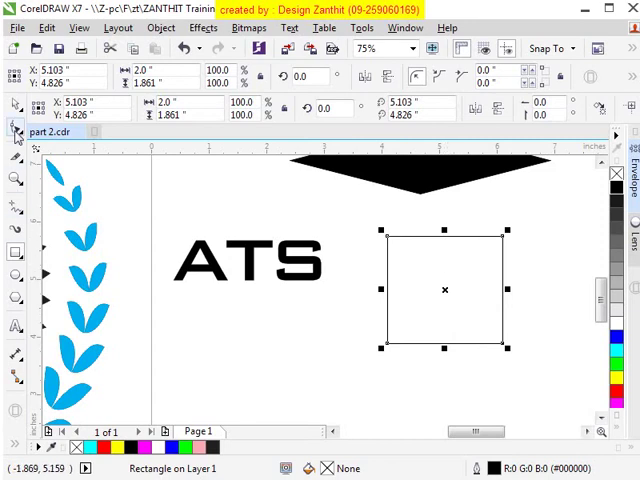
pyautogui.click(17, 131)
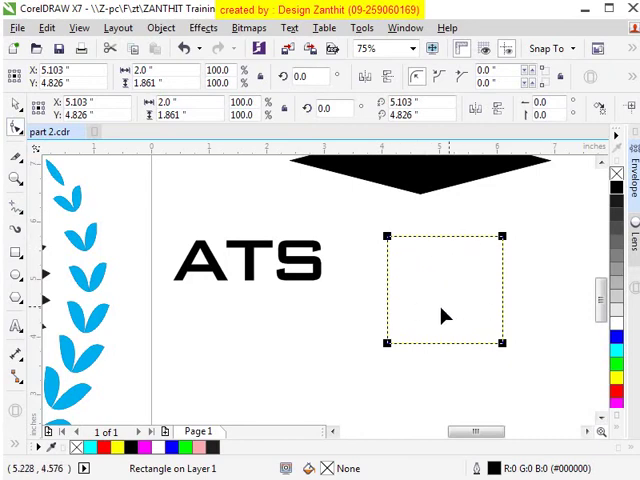
pyautogui.click(632, 80)
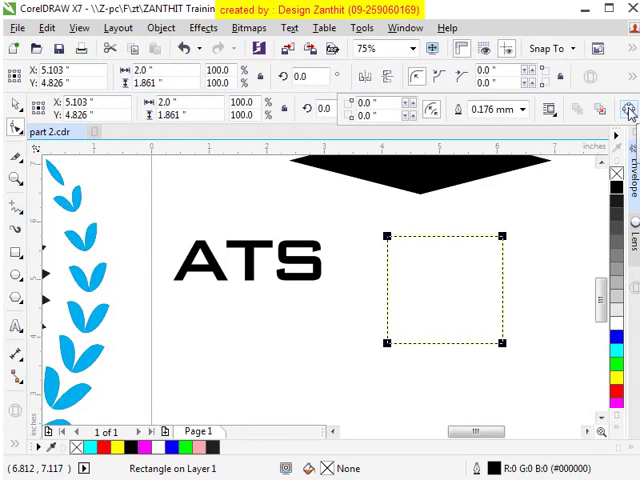
pyautogui.click(628, 110)
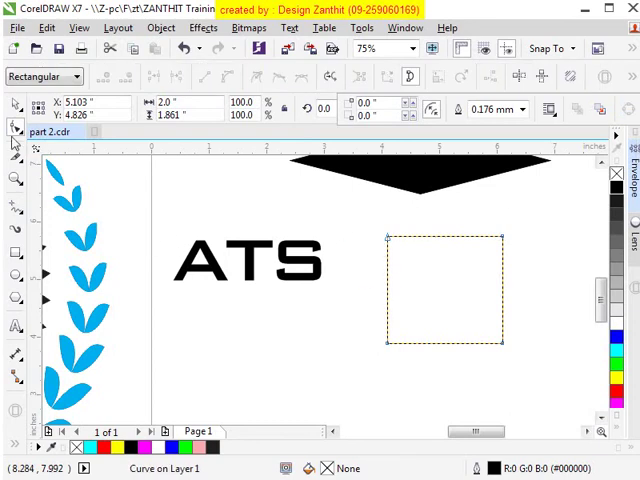
# - Select the rectangle's corner nodes and try scaling them inward
pyautogui.moveTo(372, 219)
pyautogui.mouseDown()
pyautogui.moveTo(485, 263)
pyautogui.moveTo(515, 262)
pyautogui.mouseUp()
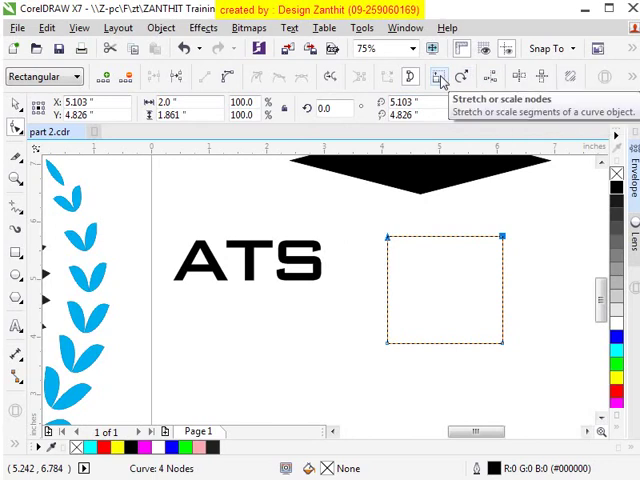
pyautogui.click(443, 80)
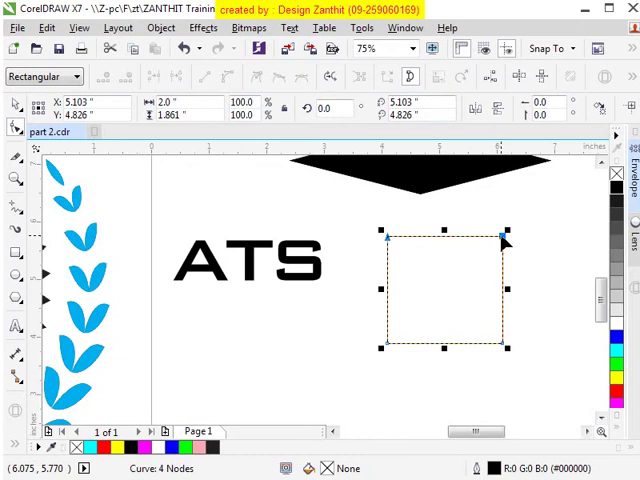
pyautogui.moveTo(503, 236); pyautogui.dragTo(497, 245)
pyautogui.hotkey('ctrl', 'z')
pyautogui.click(443, 78)
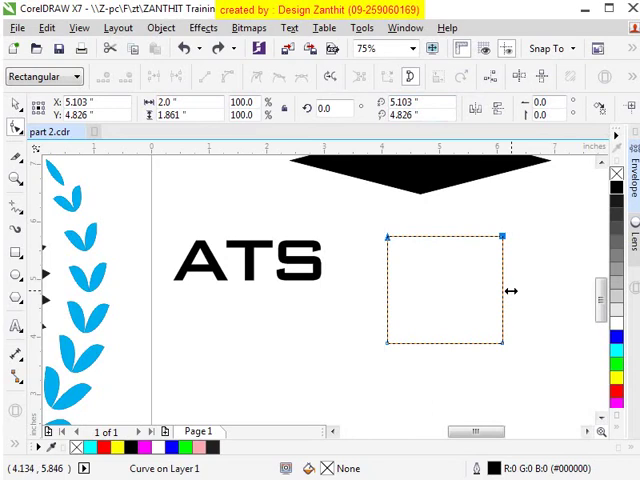
pyautogui.moveTo(508, 289); pyautogui.dragTo(498, 292)
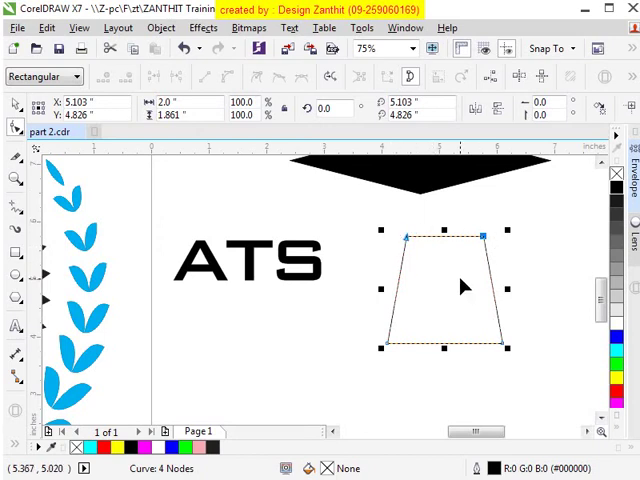
# - Scale the top nodes inward so the shape tapers into a trapezoid
pyautogui.hotkey('ctrl', 'z')
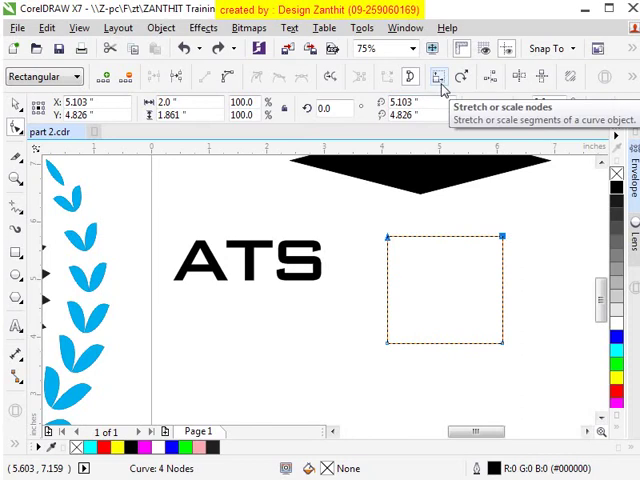
pyautogui.click(441, 78)
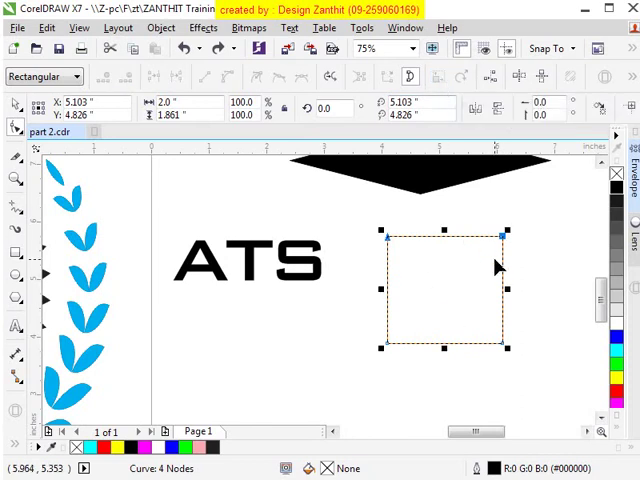
pyautogui.moveTo(505, 233)
pyautogui.mouseDown()
pyautogui.moveTo(493, 224)
pyautogui.moveTo(452, 271)
pyautogui.mouseUp()
pyautogui.hotkey('ctrl', 'z')
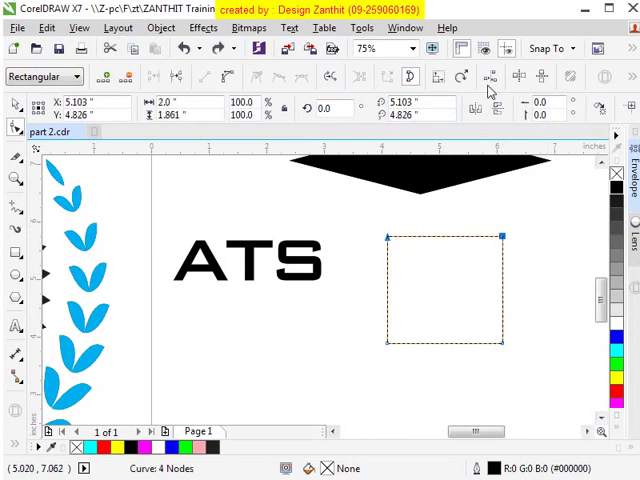
pyautogui.press('space')
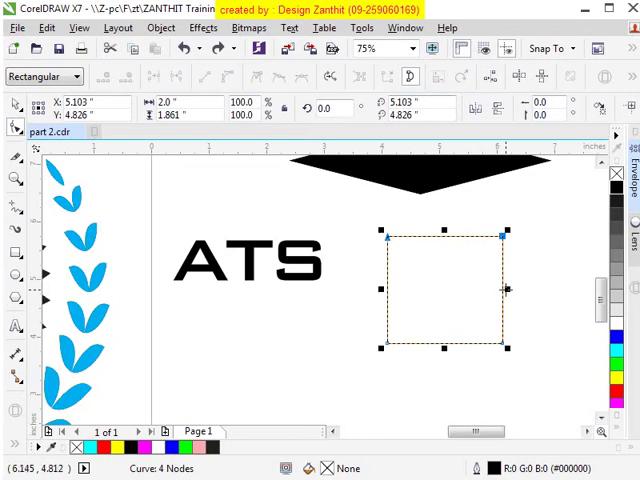
pyautogui.moveTo(508, 290); pyautogui.dragTo(490, 290)
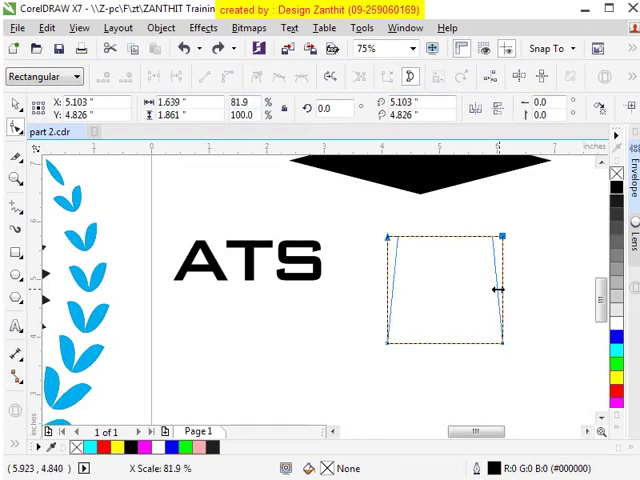
# - Convert the trapezoid's bottom edge to a curve and bend it into an arch
pyautogui.press('space')
pyautogui.rightClick(440, 350)
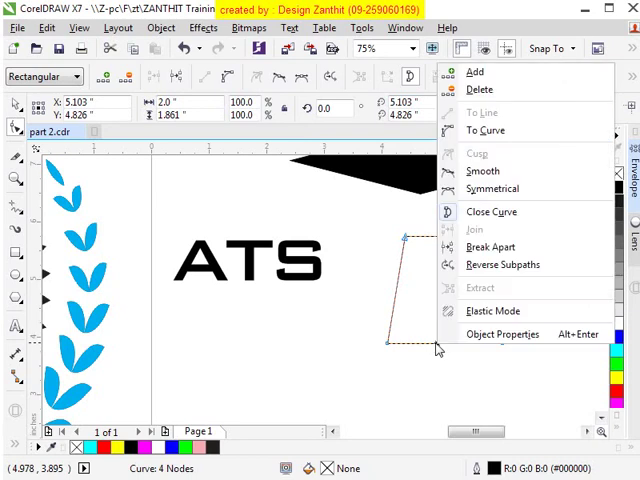
pyautogui.click(488, 131)
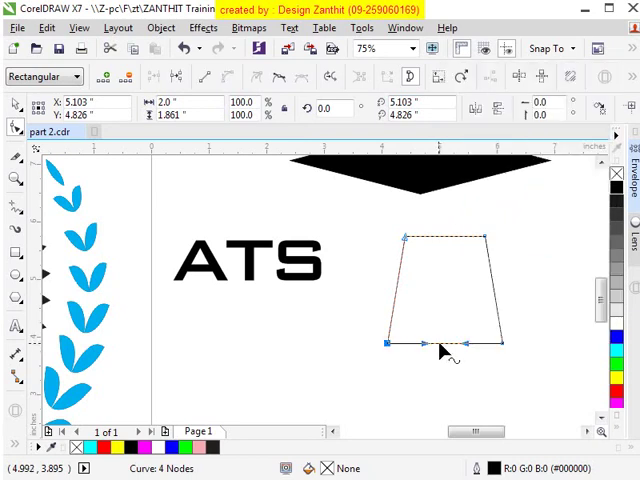
pyautogui.moveTo(445, 348); pyautogui.dragTo(443, 365)
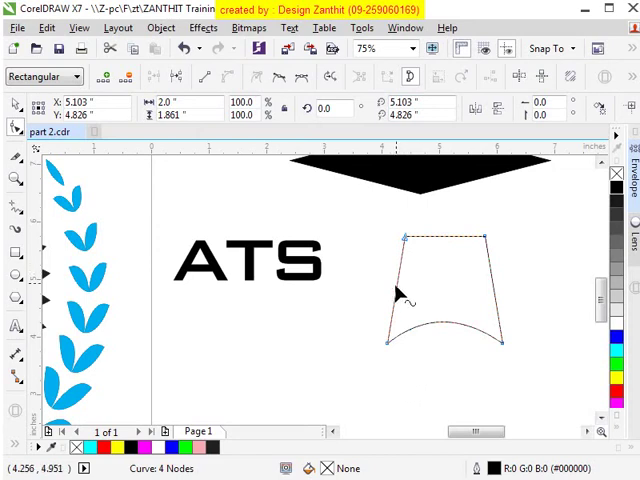
# - Stretch the arched shape wider horizontally
pyautogui.click(388, 343)
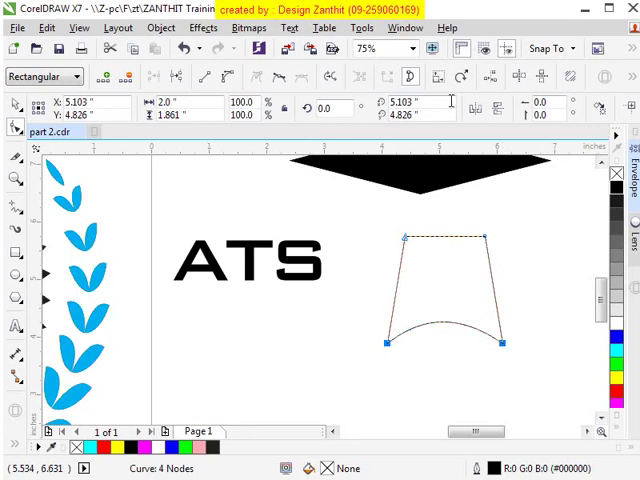
pyautogui.press('space')
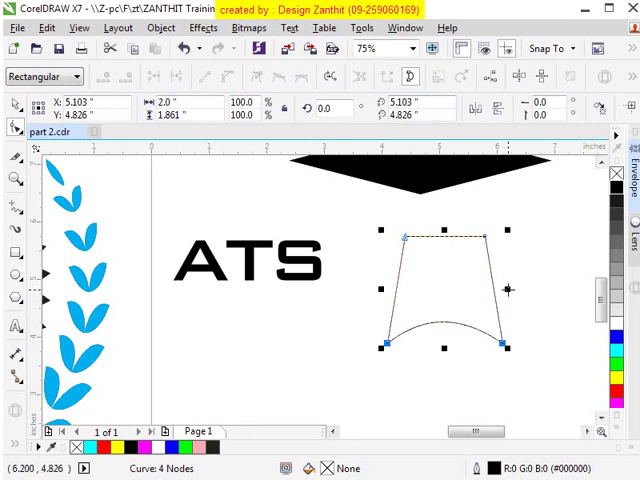
pyautogui.moveTo(507, 289); pyautogui.dragTo(526, 291)
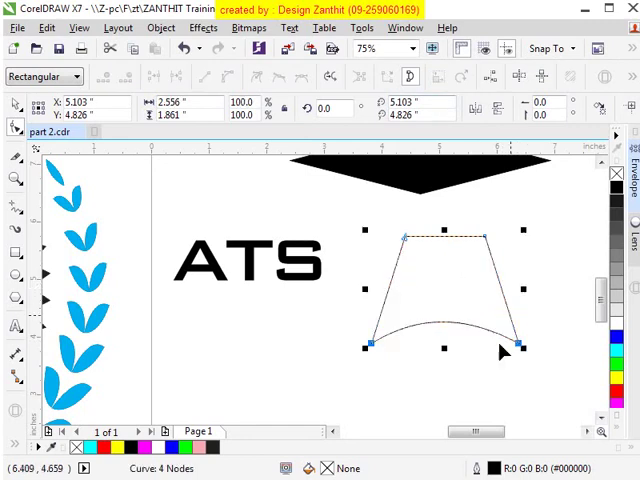
# - Select the ATS text and open Effects > Envelope
pyautogui.click(10, 58)
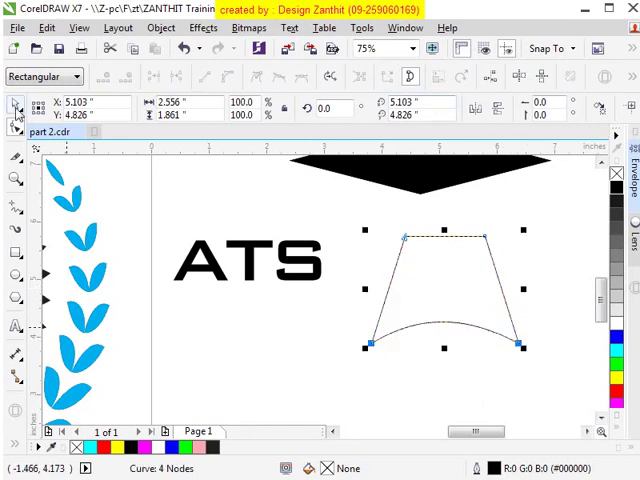
pyautogui.click(255, 230)
pyautogui.click(246, 252)
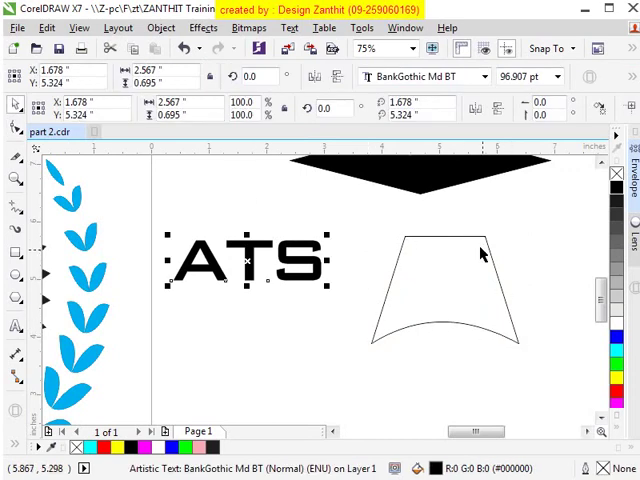
pyautogui.click(161, 27)
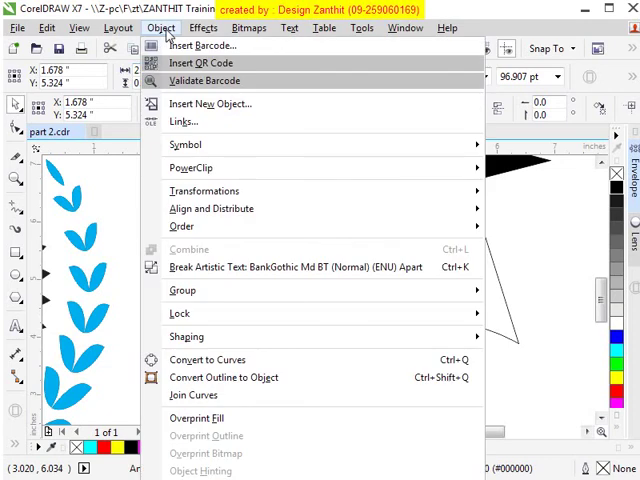
pyautogui.click(172, 30)
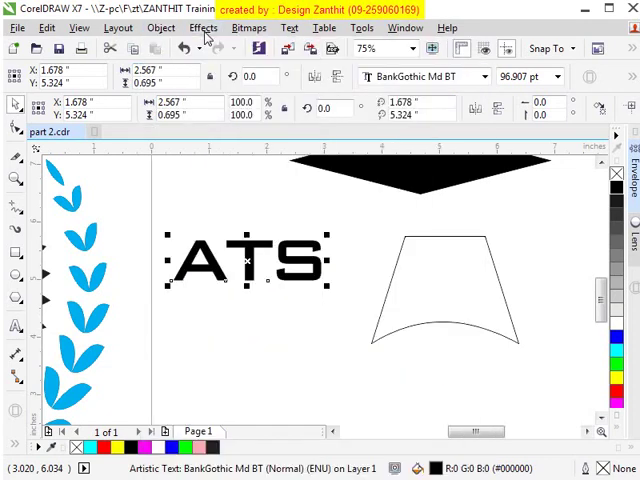
pyautogui.click(204, 28)
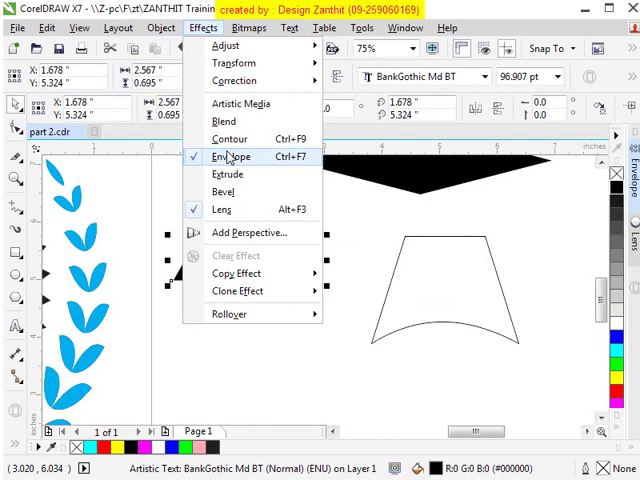
pyautogui.click(632, 180)
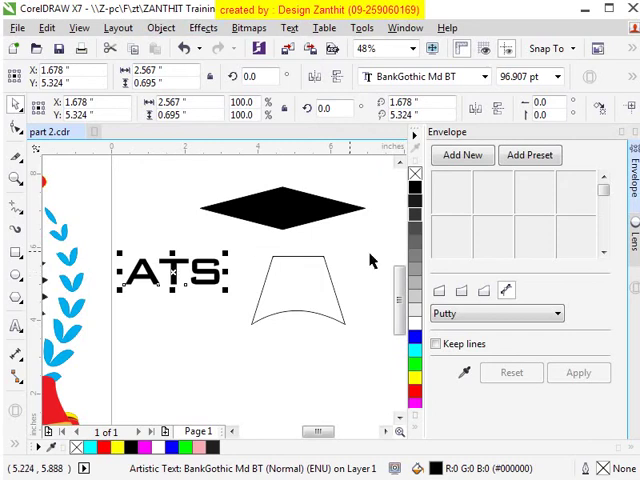
# - Copy the arched trapezoid's outline as an envelope onto ATS, then select the trapezoid
pyautogui.click(465, 375)
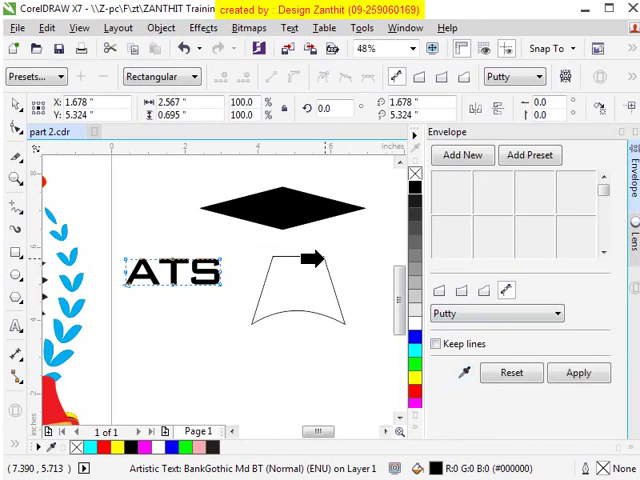
pyautogui.click(312, 259)
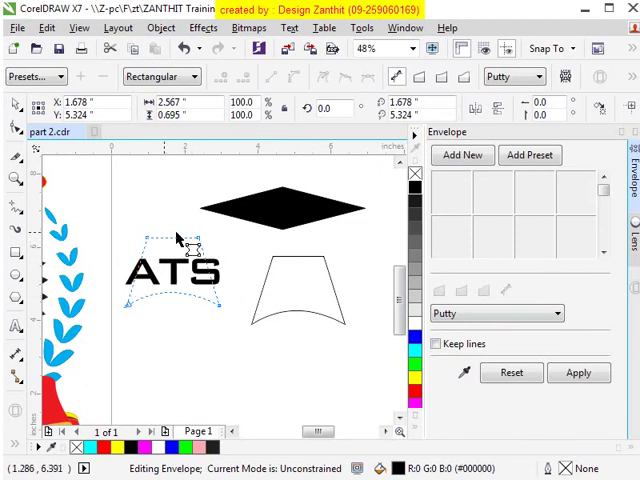
pyautogui.click(578, 373)
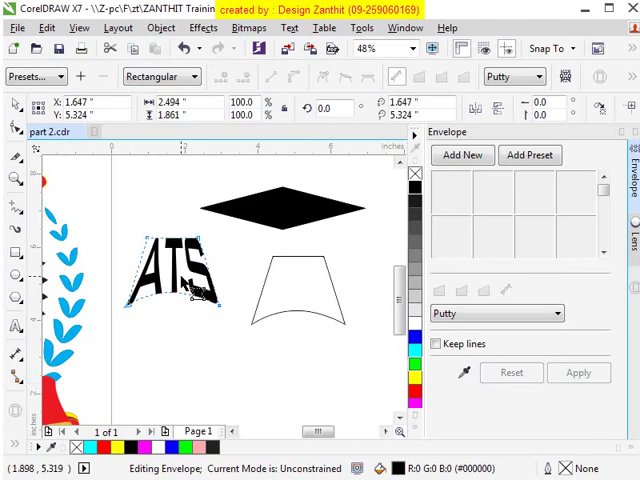
pyautogui.click(16, 156)
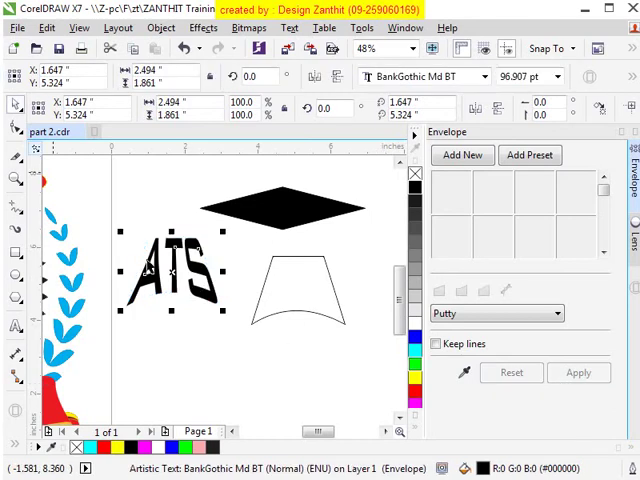
pyautogui.click(334, 322)
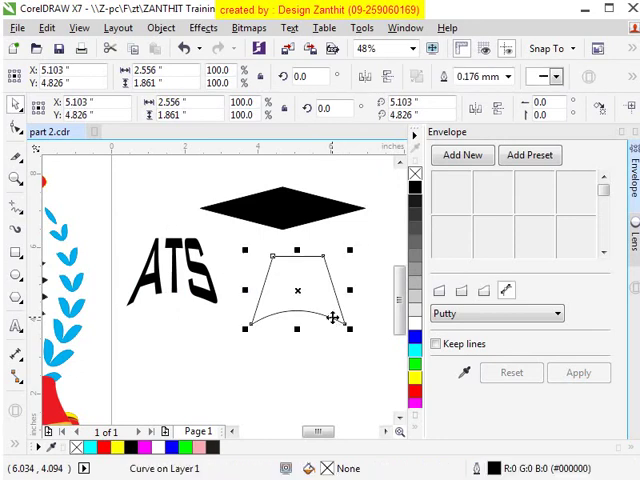
# - Move the warped ATS text up so it sits snugly beneath the black diamond
pyautogui.click(228, 305)
pyautogui.click(200, 290)
pyautogui.moveTo(200, 290); pyautogui.dragTo(310, 280)
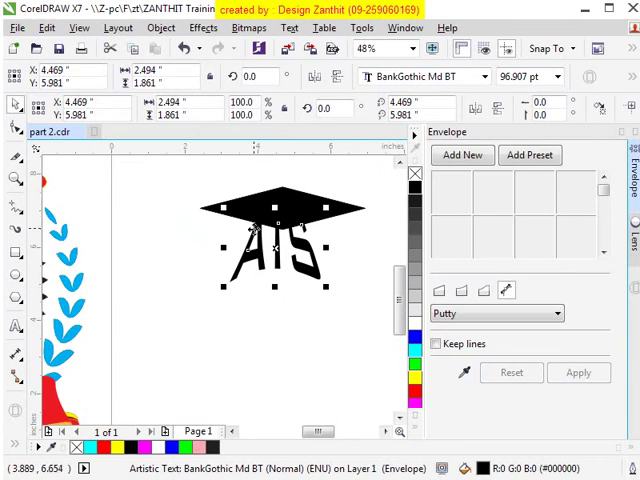
pyautogui.moveTo(272, 256); pyautogui.dragTo(278, 248)
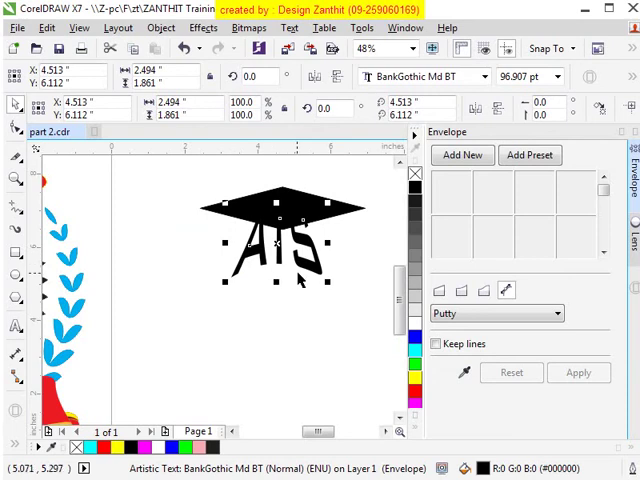
# - Set the ATS outline to 2.5 mm width in white via Outline Pen (F12)
pyautogui.press('F12')
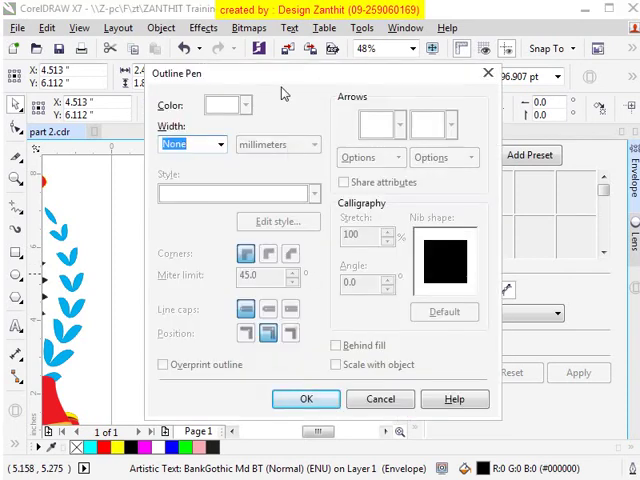
pyautogui.click(221, 146)
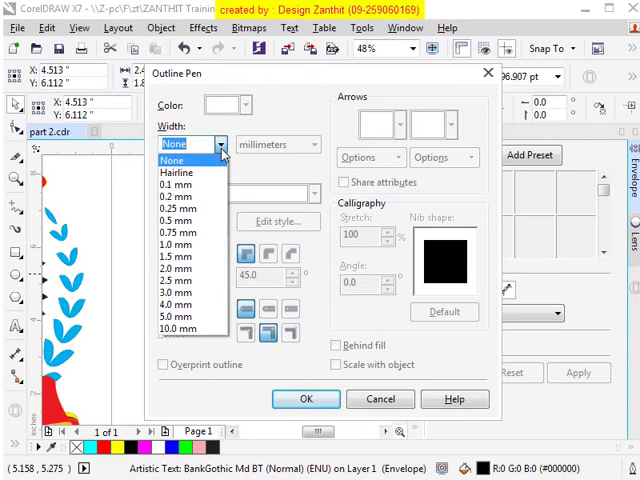
pyautogui.click(180, 281)
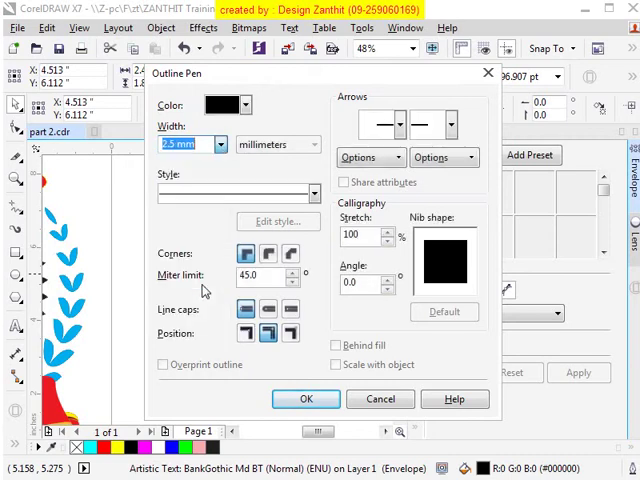
pyautogui.click(245, 105)
pyautogui.click(266, 139)
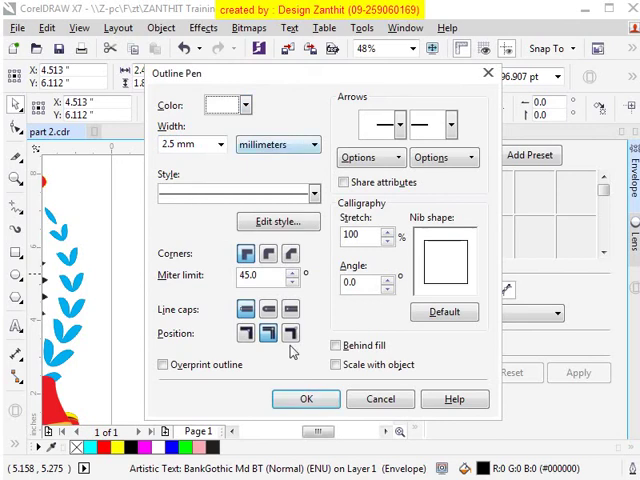
pyautogui.click(306, 399)
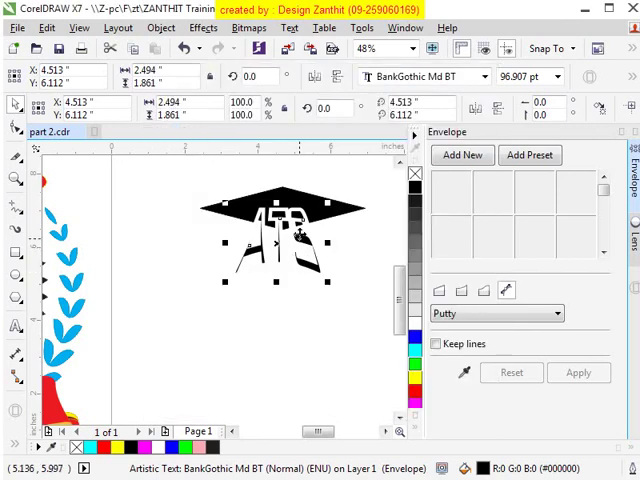
pyautogui.scroll(2, 296, 228)
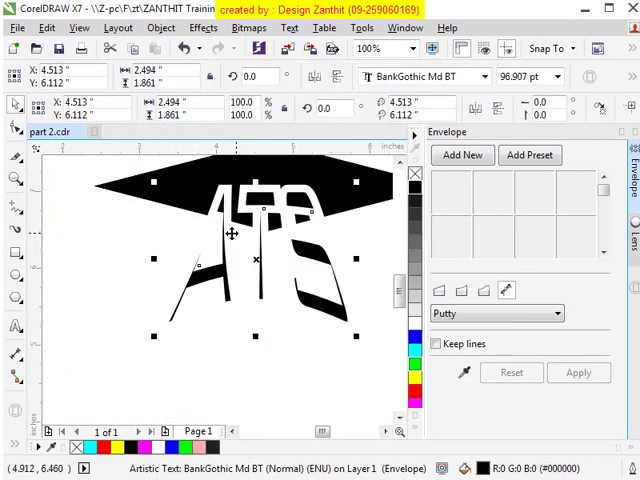
pyautogui.scroll(-1, 255, 199)
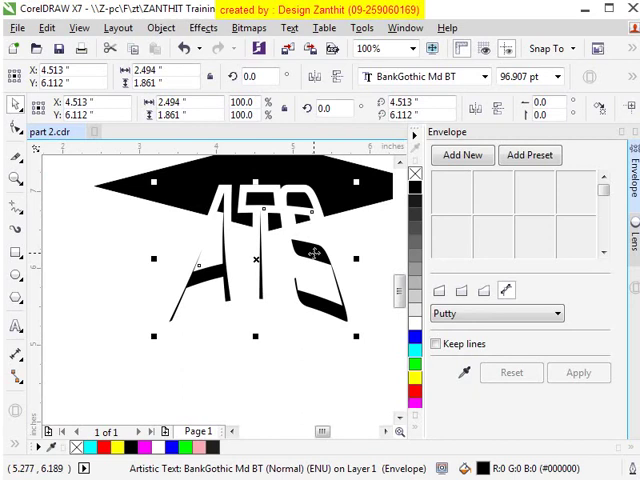
# - Set the ATS text's white outline to sit behind the fill in Outline Pen
pyautogui.press('F12')
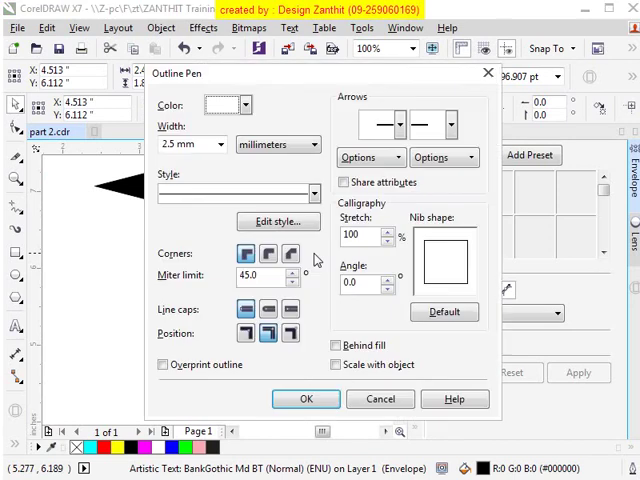
pyautogui.moveTo(240, 74); pyautogui.dragTo(368, 52)
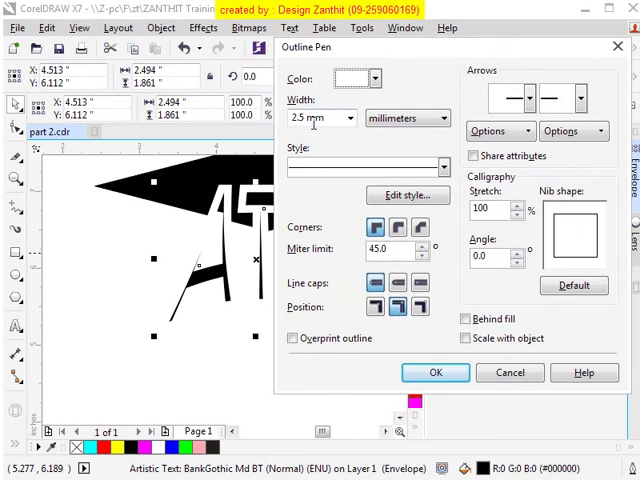
pyautogui.click(349, 119)
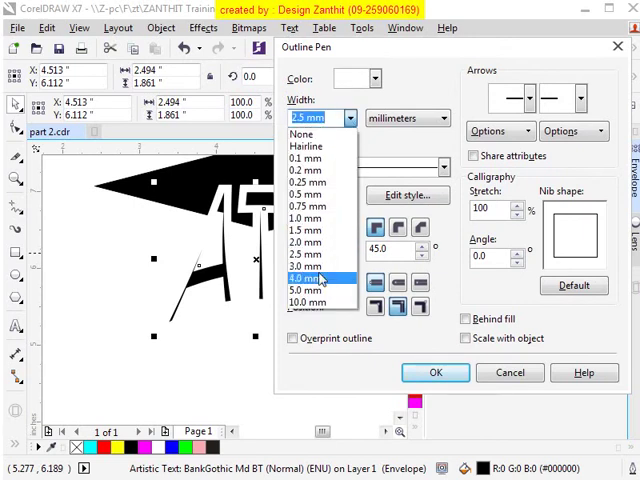
pyautogui.click(430, 86)
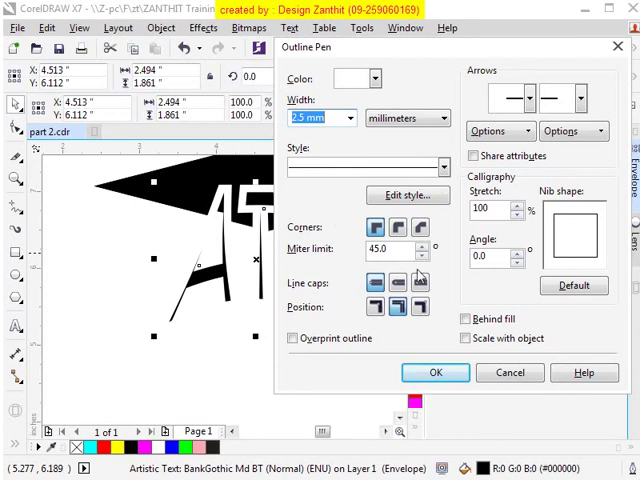
pyautogui.click(466, 319)
pyautogui.click(466, 319)
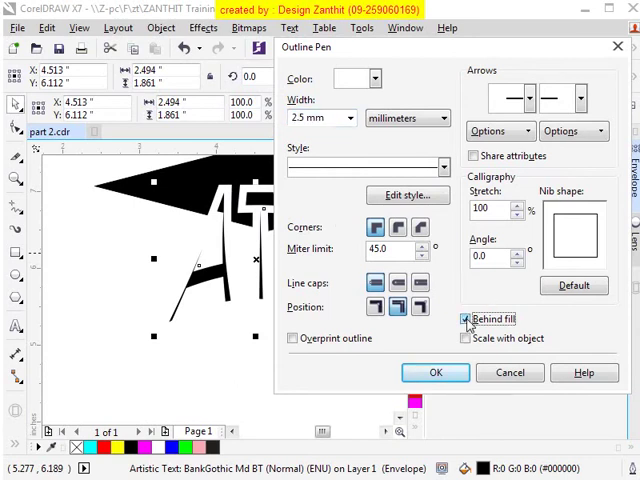
pyautogui.click(436, 372)
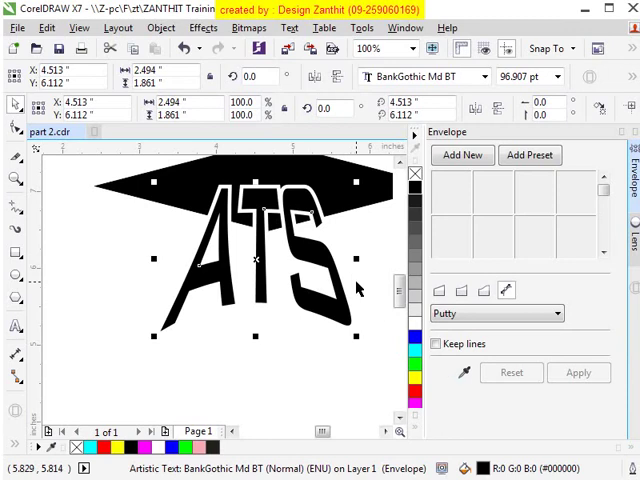
# - Thicken the ATS outline to 4.0 mm, then deselect and zoom out
pyautogui.press('F12')
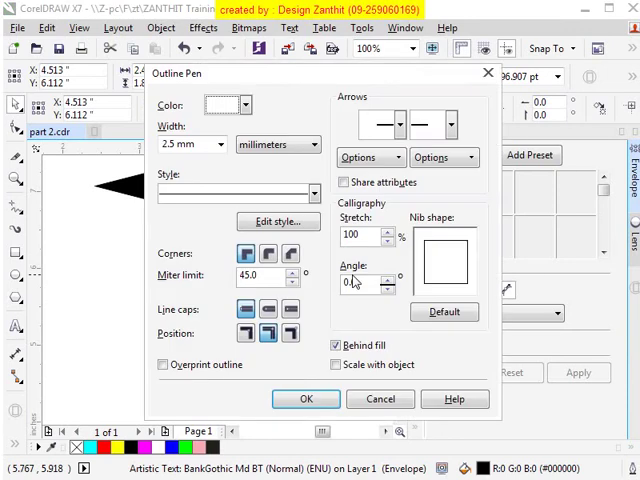
pyautogui.click(220, 145)
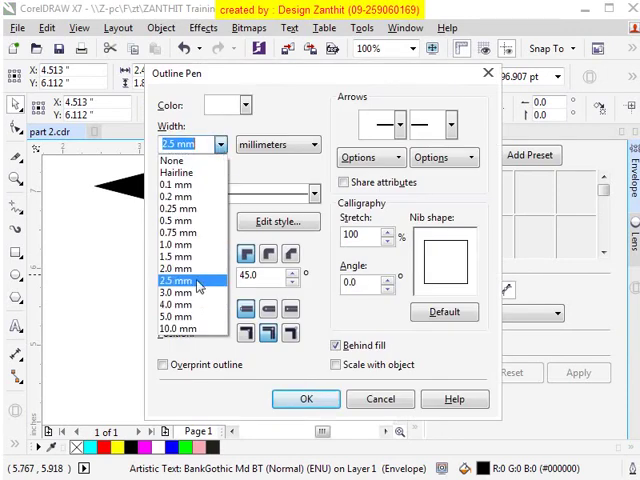
pyautogui.click(178, 304)
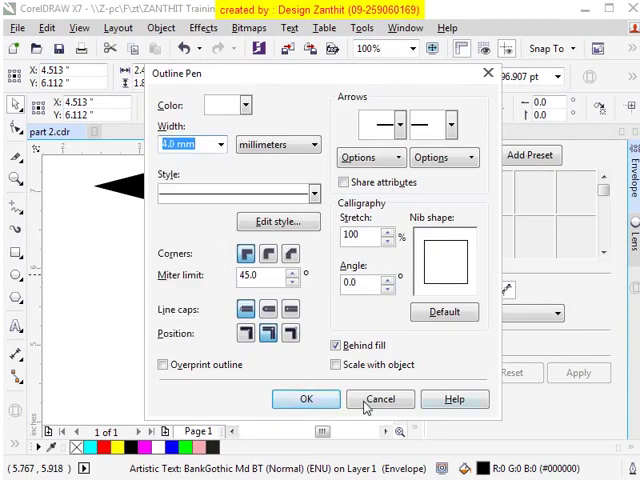
pyautogui.click(306, 399)
pyautogui.click(304, 390)
pyautogui.press('F3')
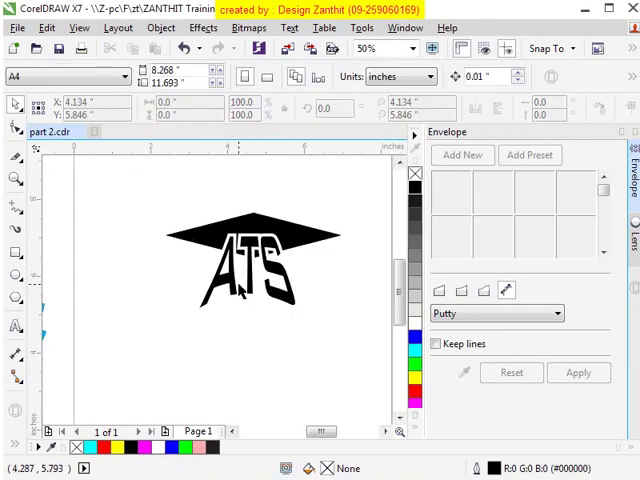
# - Raise the cap and ATS text together, then compare with the reference logo
pyautogui.moveTo(143, 183); pyautogui.dragTo(353, 326)
pyautogui.moveTo(268, 265); pyautogui.dragTo(246, 230)
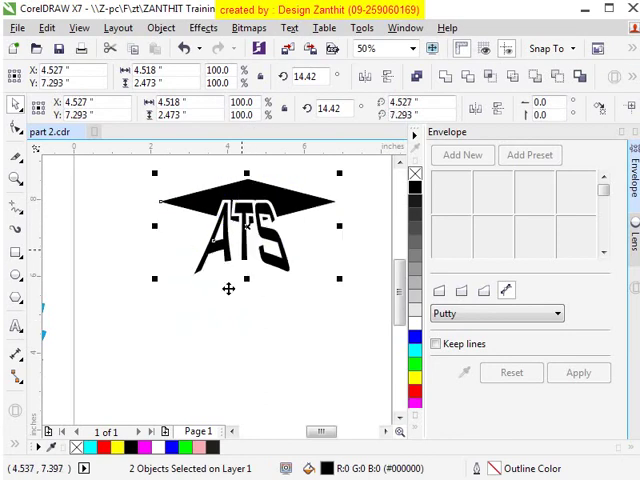
pyautogui.click(226, 297)
pyautogui.scroll(-1, 207, 320)
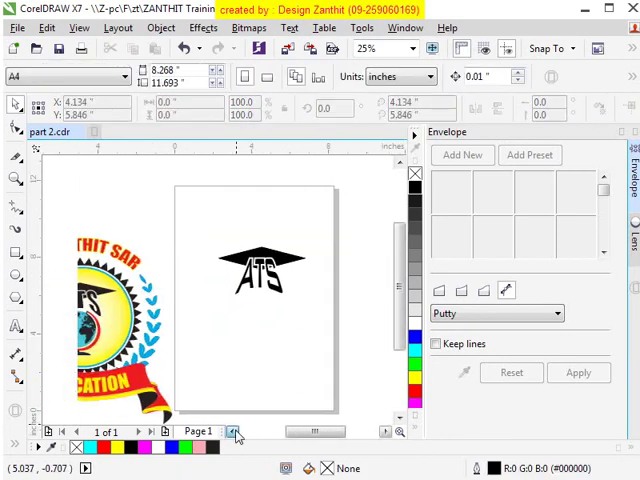
pyautogui.moveTo(320, 431); pyautogui.dragTo(236, 431)
pyautogui.scroll(1, 108, 340)
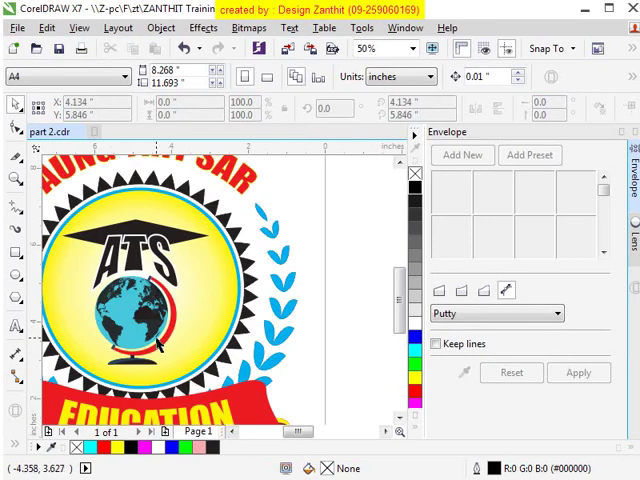
pyautogui.click(386, 431)
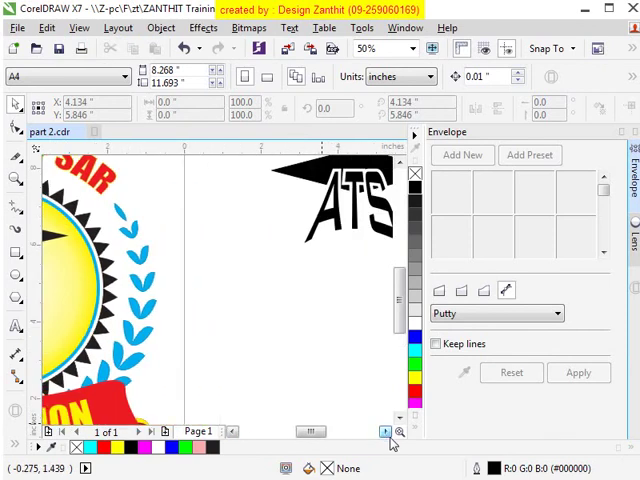
# - Draw a square below the capped ATS text and fill it cyan
pyautogui.click(15, 254)
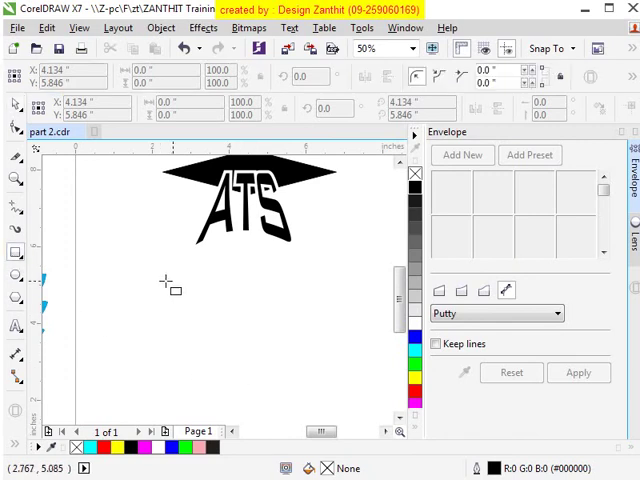
pyautogui.moveTo(157, 285)
pyautogui.mouseDown()
pyautogui.moveTo(239, 372)
pyautogui.moveTo(263, 372)
pyautogui.mouseUp()
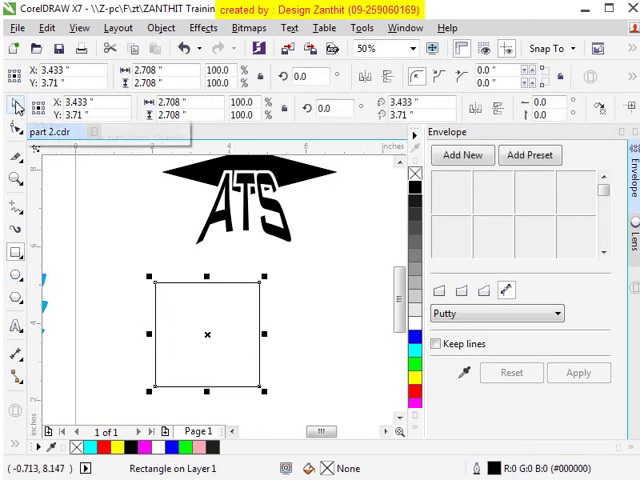
pyautogui.click(16, 106)
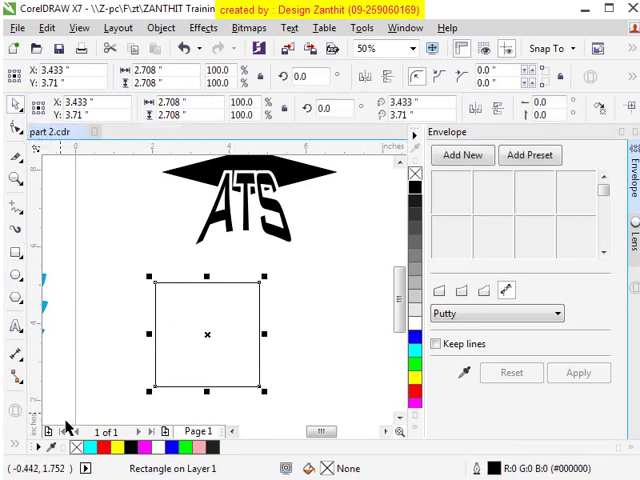
pyautogui.click(90, 447)
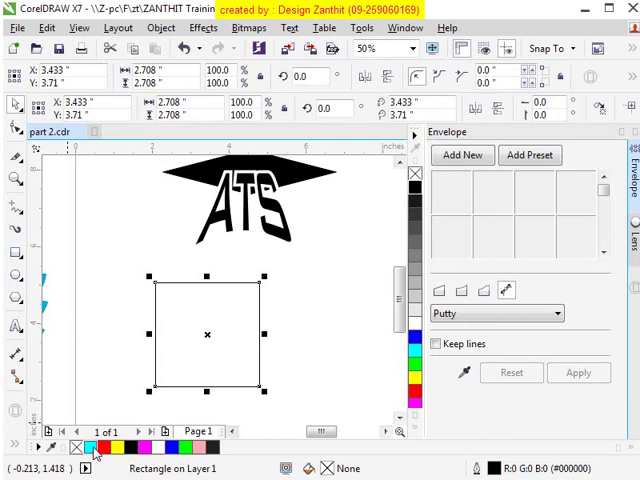
pyautogui.click(108, 326)
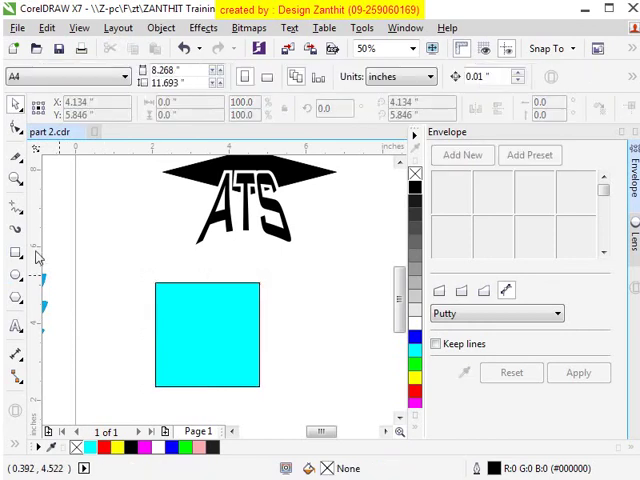
# - Draw three wavy freehand drip lines across the cyan square
pyautogui.click(16, 210)
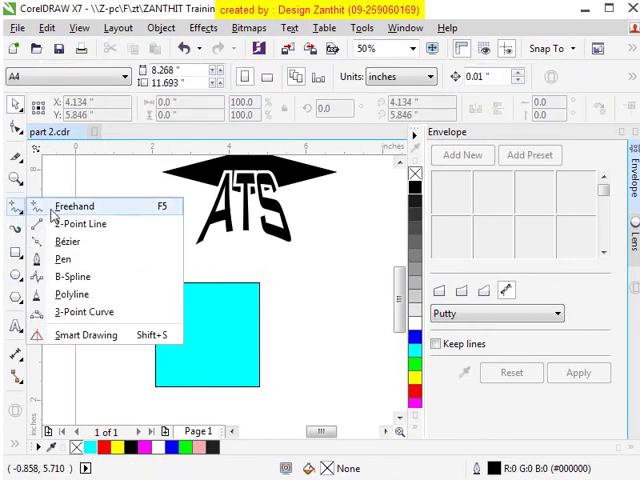
pyautogui.click(74, 206)
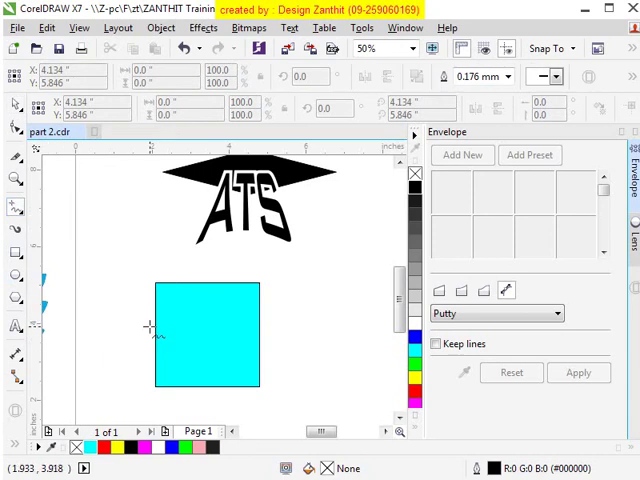
pyautogui.moveTo(155, 327)
pyautogui.mouseDown()
pyautogui.moveTo(185, 322)
pyautogui.moveTo(192, 274)
pyautogui.moveTo(215, 342)
pyautogui.moveTo(236, 263)
pyautogui.mouseUp()
pyautogui.moveTo(209, 300)
pyautogui.mouseDown()
pyautogui.moveTo(222, 336)
pyautogui.moveTo(245, 342)
pyautogui.moveTo(260, 376)
pyautogui.mouseUp()
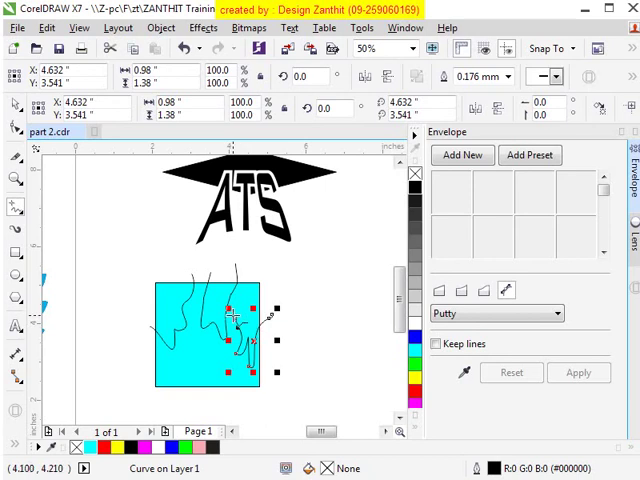
pyautogui.moveTo(270, 318); pyautogui.dragTo(249, 268)
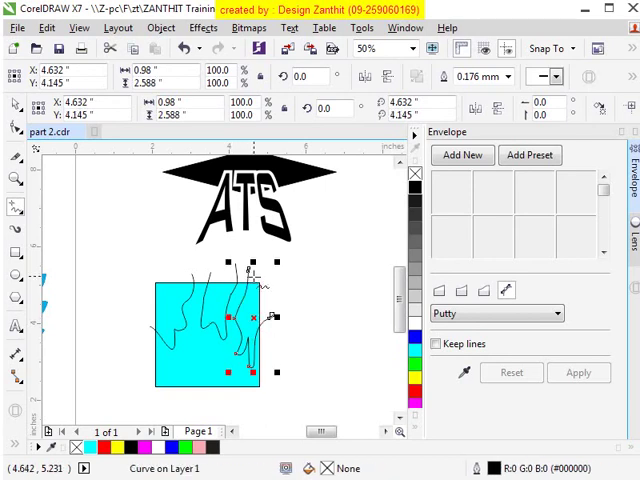
pyautogui.click(125, 268)
# - Select the cyan square with all drip lines and apply Back minus front
pyautogui.click(166, 296)
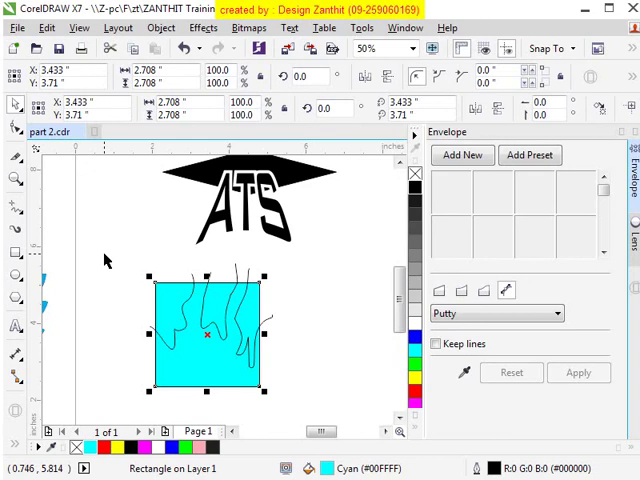
pyautogui.moveTo(108, 260); pyautogui.dragTo(288, 398)
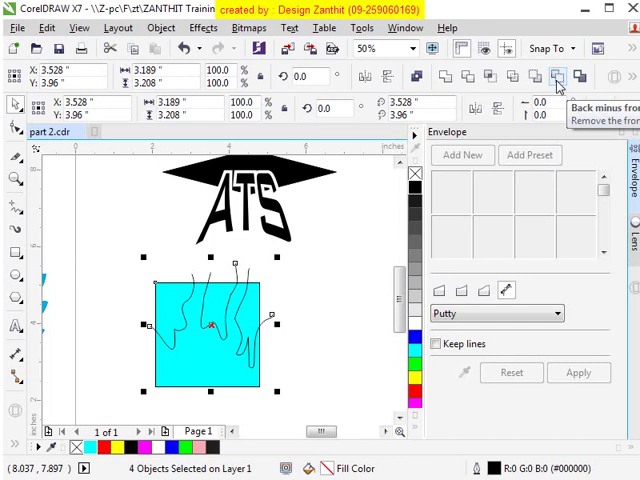
pyautogui.click(558, 78)
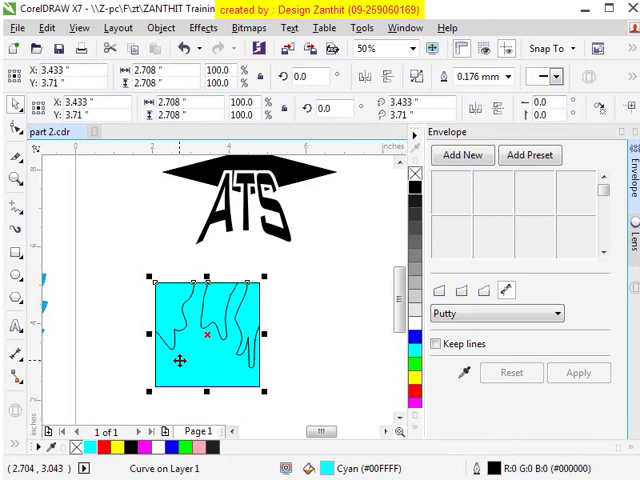
pyautogui.click(293, 322)
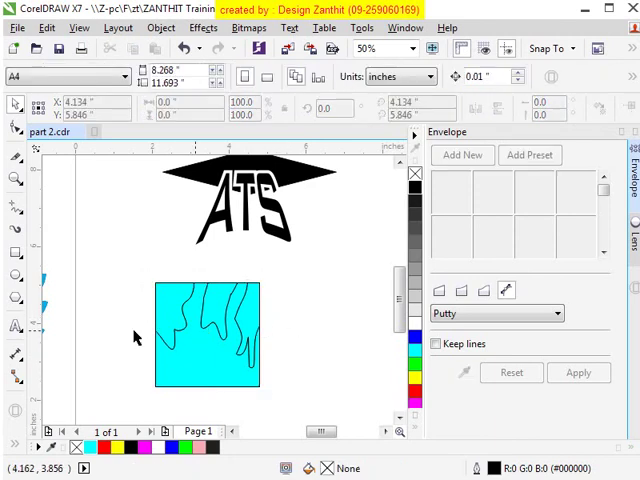
# - Draw a thin cyan ellipse to the right of the square
pyautogui.click(16, 276)
pyautogui.moveTo(322, 279)
pyautogui.mouseDown()
pyautogui.moveTo(323, 302)
pyautogui.moveTo(347, 322)
pyautogui.mouseUp()
pyautogui.click(415, 343)
pyautogui.click(16, 130)
pyautogui.click(332, 300)
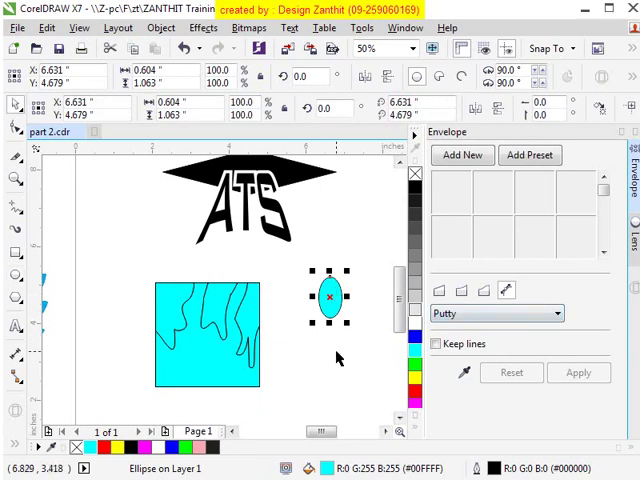
# - Draw a yellow circle overlapping the cyan ellipse
pyautogui.click(16, 270)
pyautogui.moveTo(300, 290); pyautogui.dragTo(330, 320)
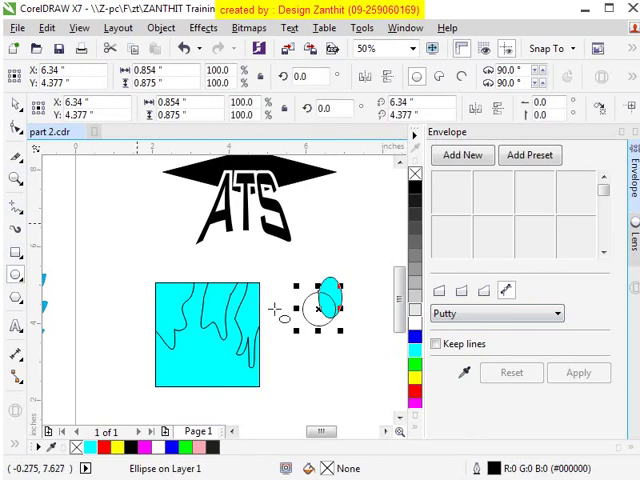
pyautogui.click(415, 377)
pyautogui.click(14, 104)
pyautogui.click(345, 314)
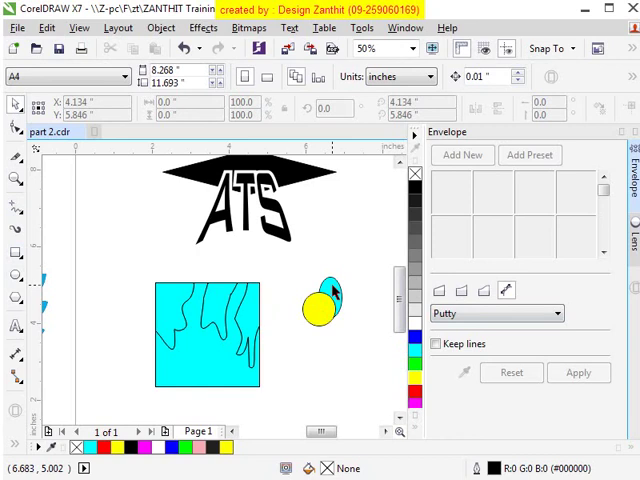
# - Trim the yellow circle from the ellipse with Back minus front, then undo it
pyautogui.click(333, 293)
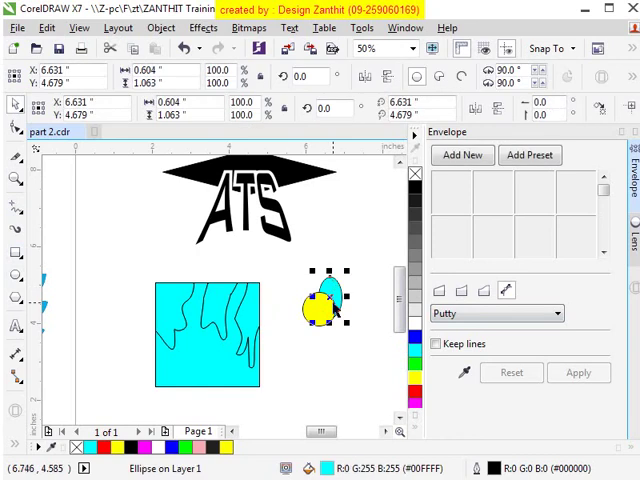
pyautogui.click(322, 310)
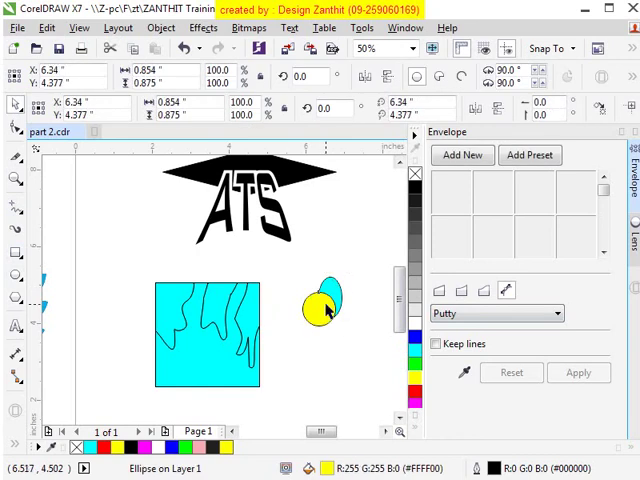
pyautogui.click(362, 265)
pyautogui.moveTo(360, 260); pyautogui.dragTo(301, 344)
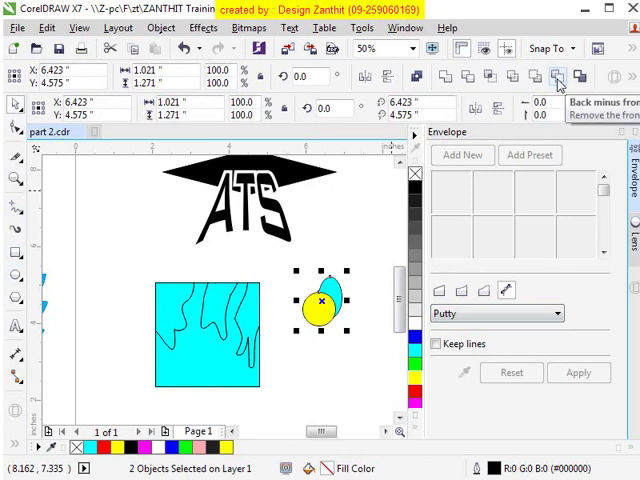
pyautogui.click(558, 80)
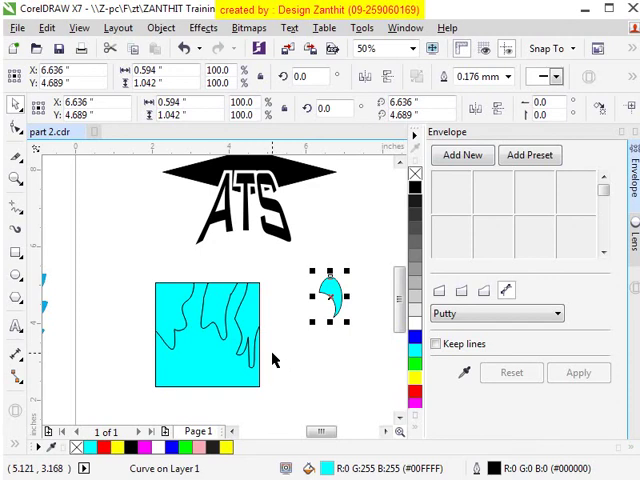
pyautogui.hotkey('ctrl', 'z')
pyautogui.click(352, 338)
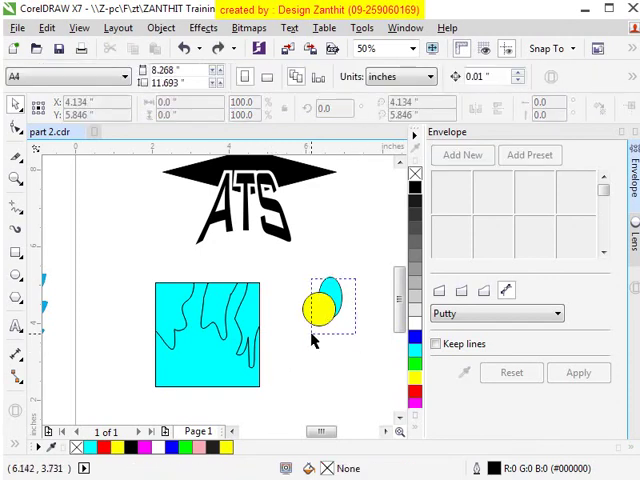
pyautogui.click(317, 308)
# - Delete the yellow circle and cyan ellipse, and nudge the drip square right
pyautogui.press('Delete')
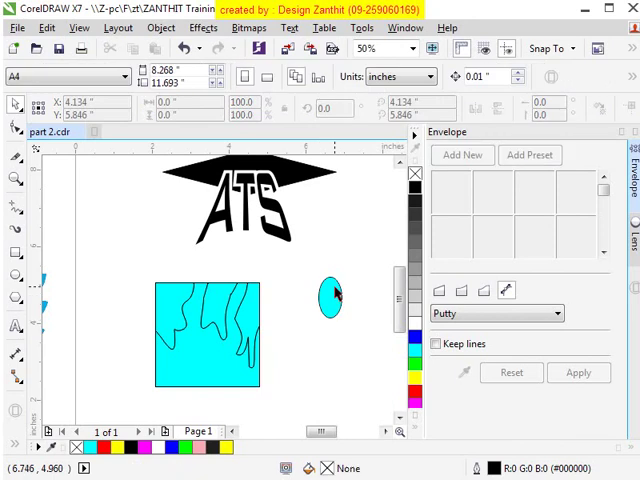
pyautogui.click(333, 294)
pyautogui.press('Delete')
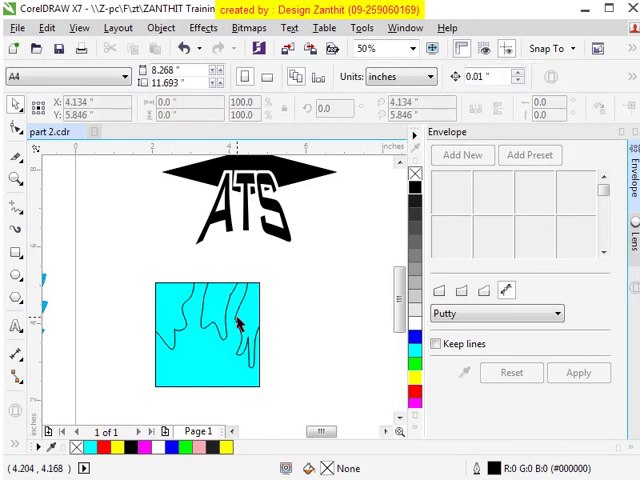
pyautogui.click(237, 320)
pyautogui.moveTo(237, 318)
pyautogui.mouseDown()
pyautogui.moveTo(292, 307)
pyautogui.moveTo(210, 340)
pyautogui.mouseUp()
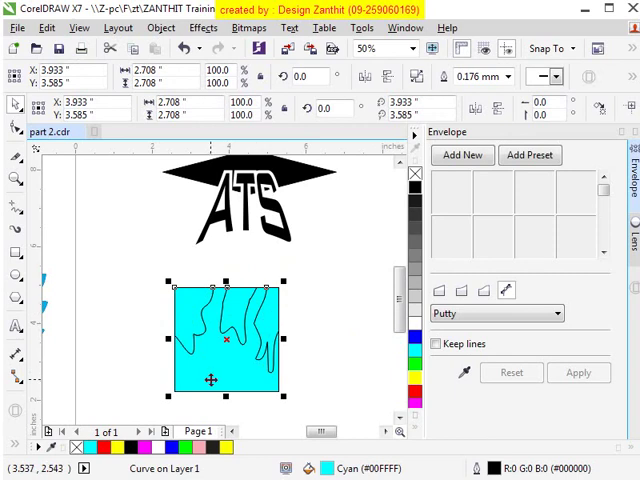
pyautogui.click(16, 445)
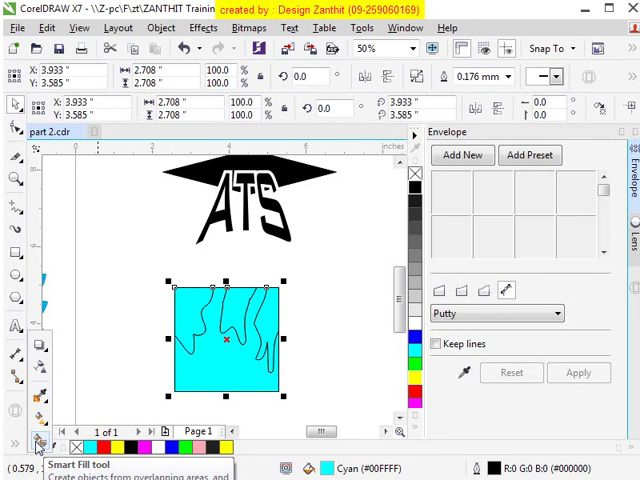
# - Smart Fill the top-left drip area black and the middle drip area red
pyautogui.click(40, 446)
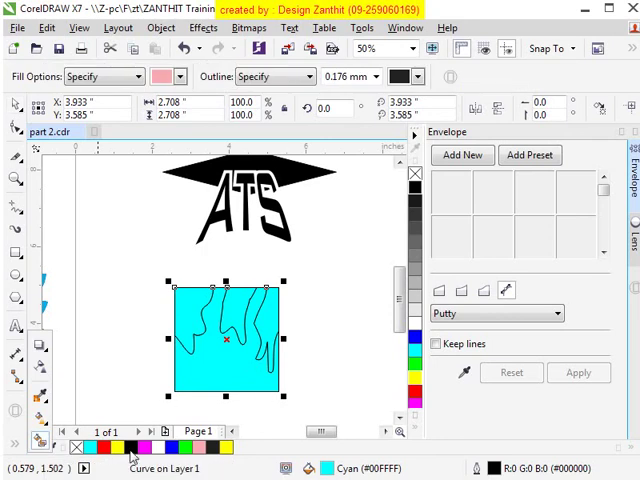
pyautogui.click(187, 320)
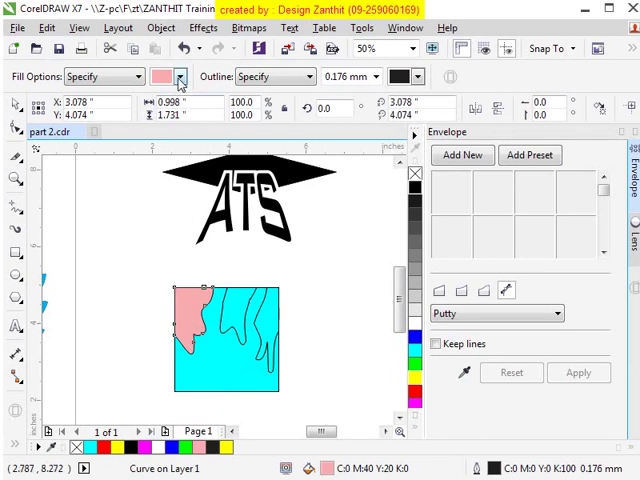
pyautogui.click(181, 78)
pyautogui.click(160, 94)
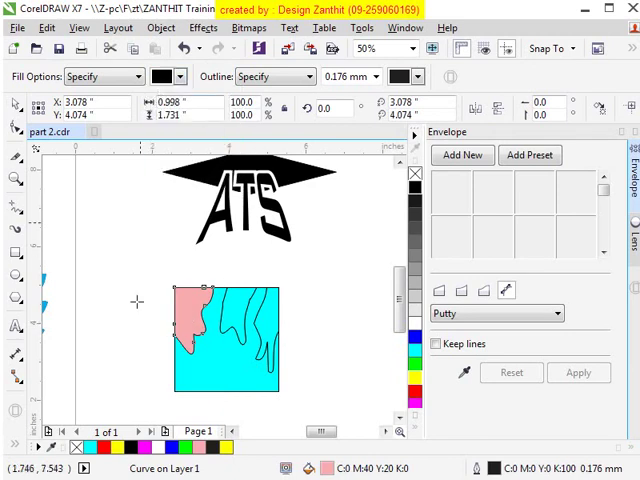
pyautogui.click(190, 307)
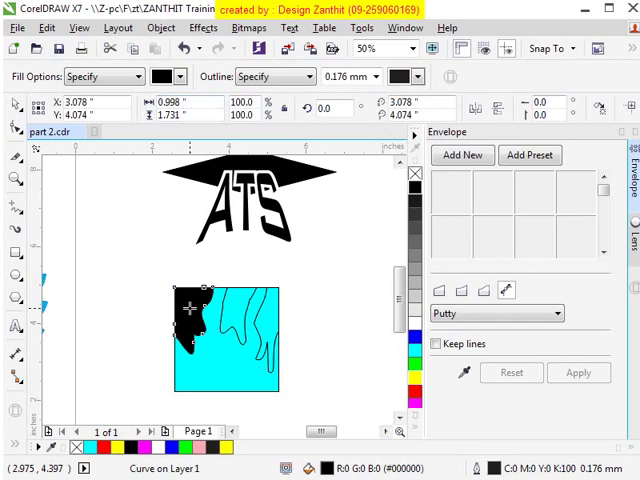
pyautogui.click(181, 78)
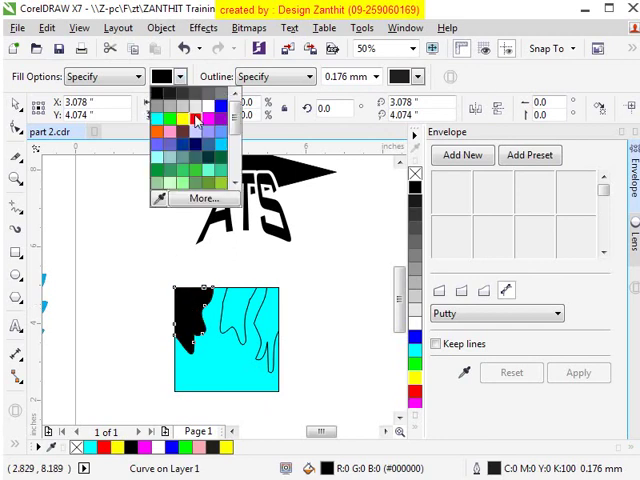
pyautogui.click(197, 120)
pyautogui.click(232, 312)
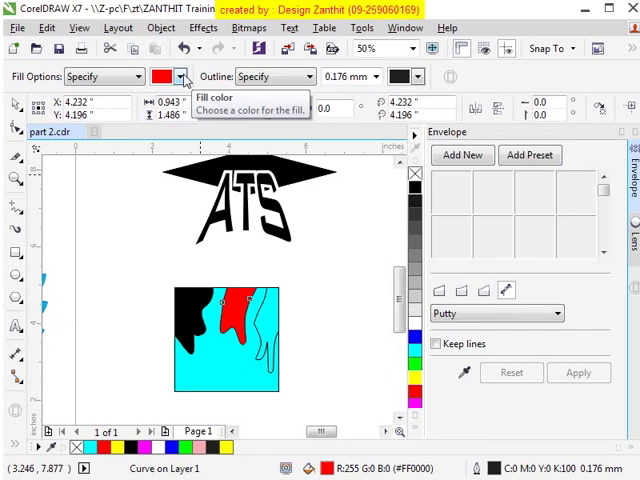
# - Fill the square's main area yellow, then restore it to cyan
pyautogui.click(181, 77)
pyautogui.click(187, 94)
pyautogui.click(217, 357)
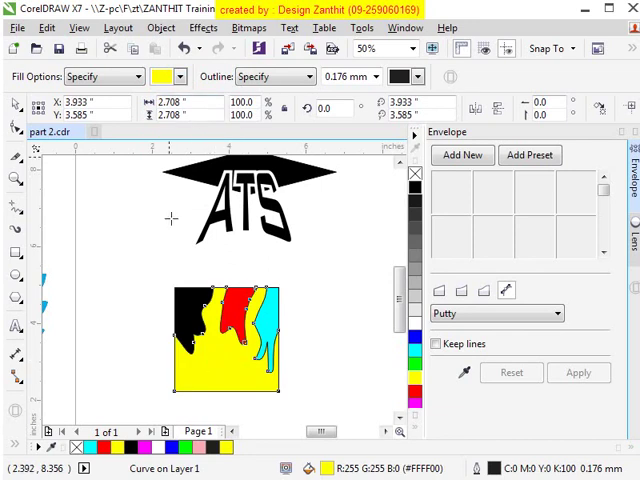
pyautogui.click(180, 76)
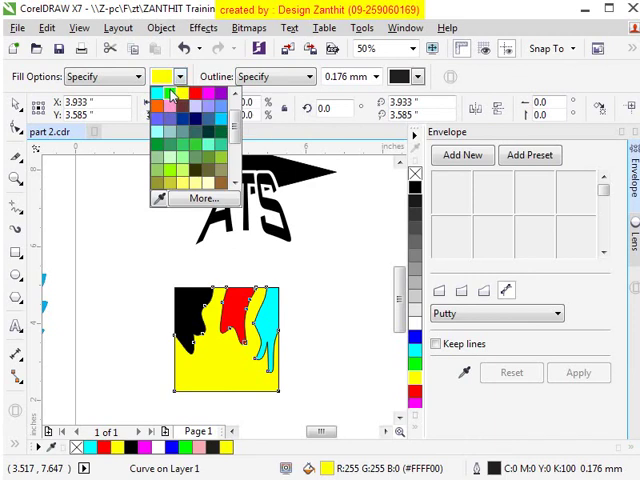
pyautogui.click(170, 93)
pyautogui.click(208, 350)
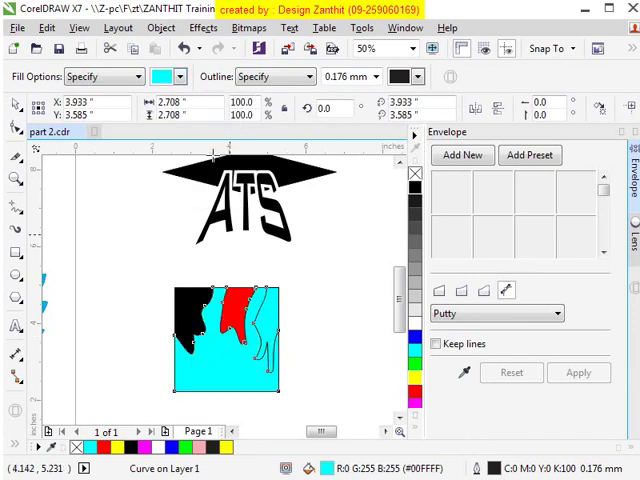
# - Make the middle and right drip areas black, then select the square with its drips
pyautogui.click(180, 76)
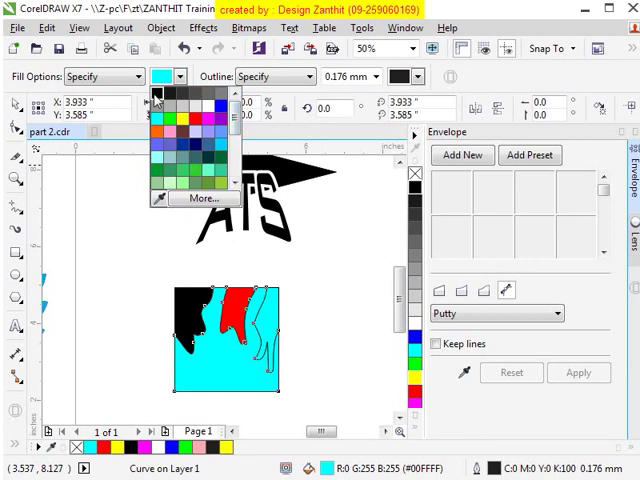
pyautogui.click(157, 93)
pyautogui.click(233, 297)
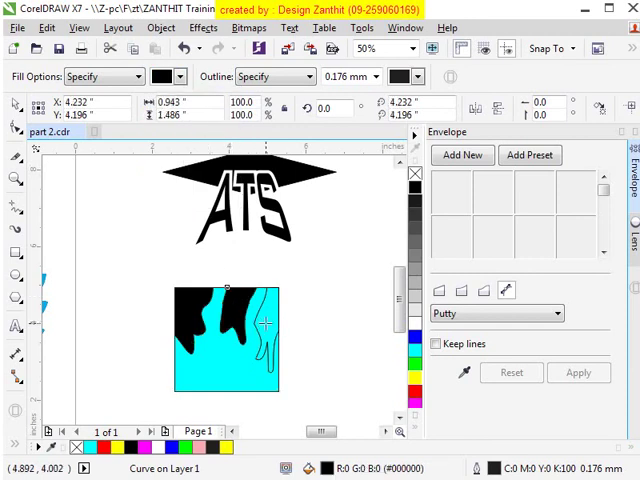
pyautogui.click(253, 318)
pyautogui.click(17, 107)
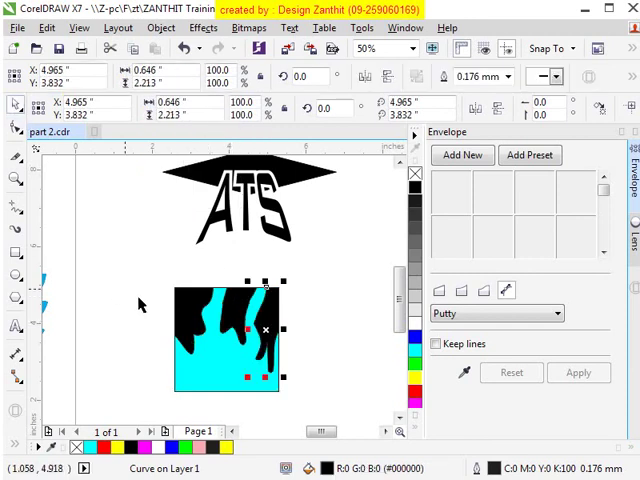
pyautogui.click(153, 295)
pyautogui.click(207, 373)
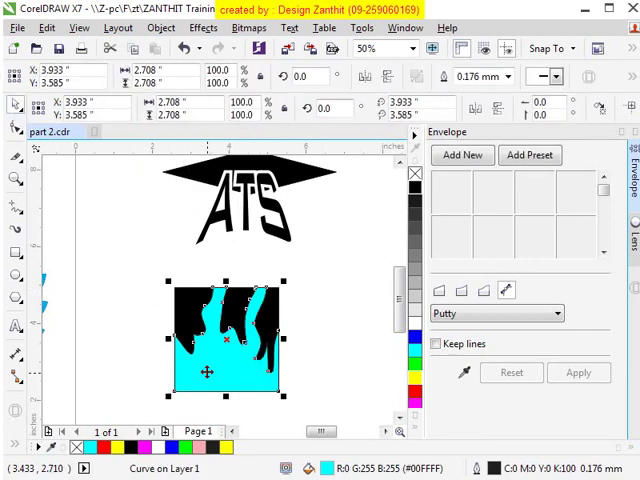
pyautogui.moveTo(160, 268); pyautogui.dragTo(305, 410)
# - Move the drip square left and draw a circle to its right
pyautogui.click(386, 432)
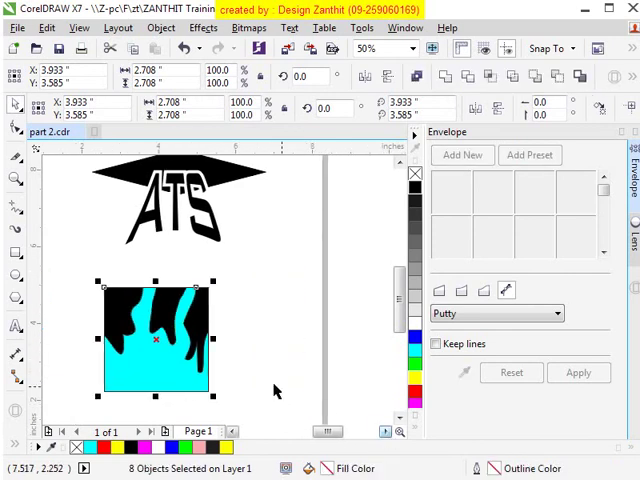
pyautogui.moveTo(178, 350); pyautogui.dragTo(110, 340)
pyautogui.click(230, 325)
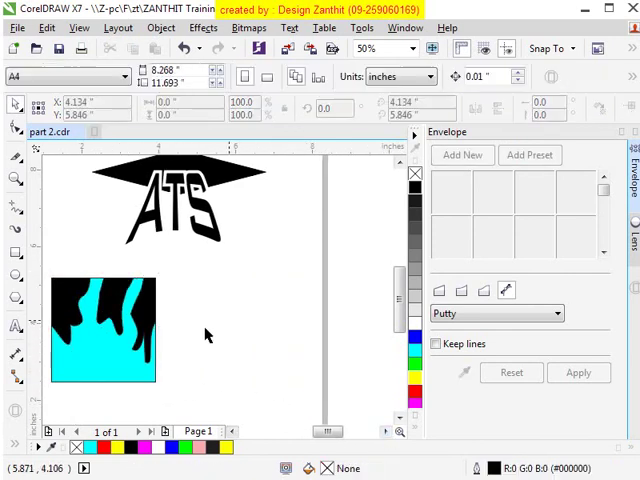
pyautogui.click(16, 275)
pyautogui.moveTo(200, 262); pyautogui.dragTo(293, 362)
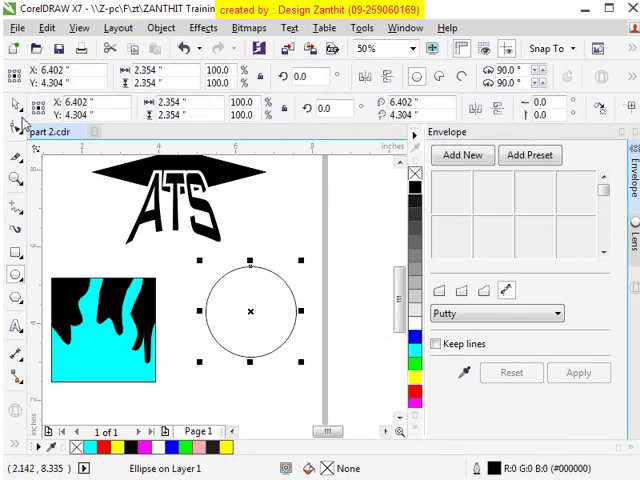
# - Group the cyan square with all its black drip pieces
pyautogui.click(115, 305)
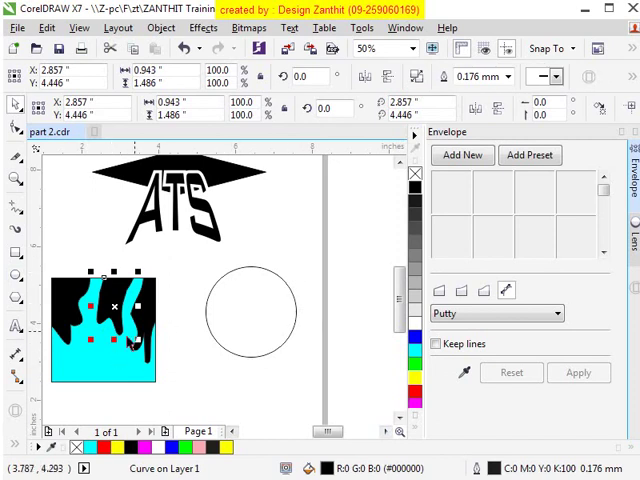
pyautogui.moveTo(45, 262); pyautogui.dragTo(165, 390)
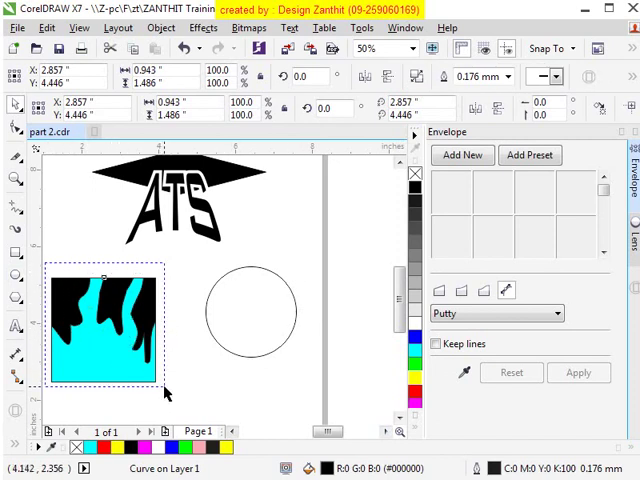
pyautogui.hotkey('ctrl', 'g')
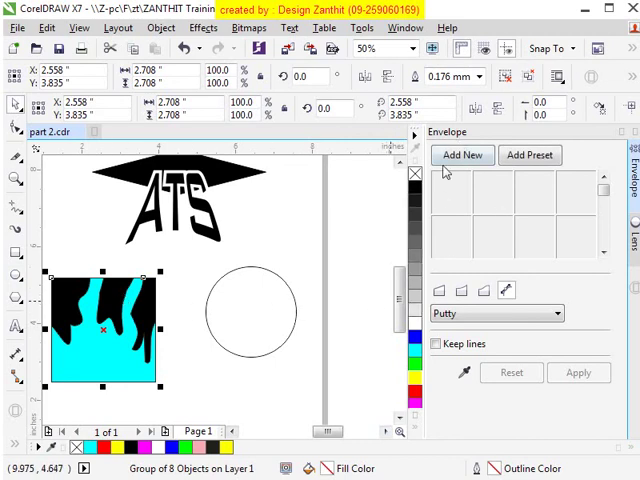
# - Envelope the drip group to the circle's outline and move it toward the circle
pyautogui.click(466, 372)
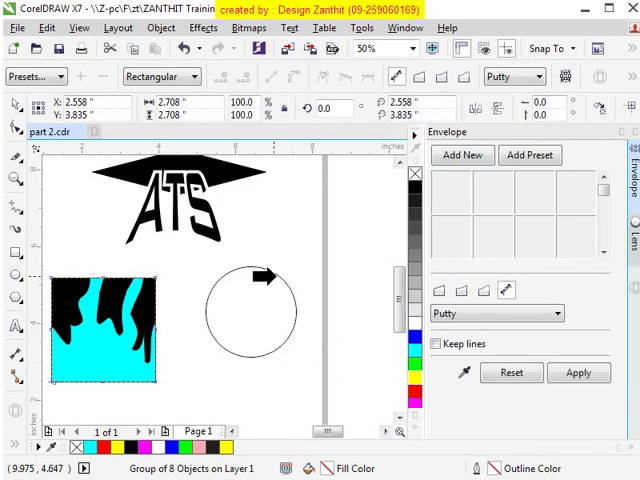
pyautogui.click(268, 277)
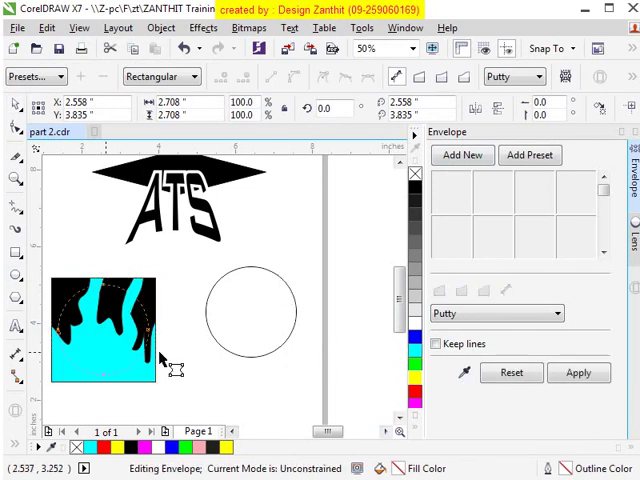
pyautogui.click(573, 378)
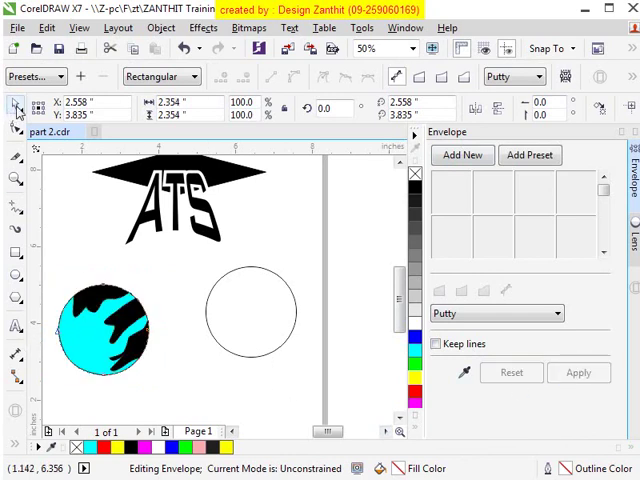
pyautogui.click(22, 108)
pyautogui.click(175, 315)
pyautogui.moveTo(86, 337); pyautogui.dragTo(118, 322)
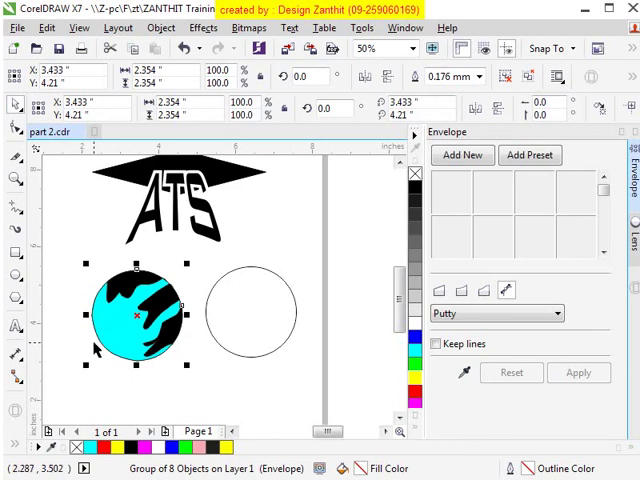
pyautogui.scroll(1, 120, 330)
pyautogui.scroll(-1, 190, 310)
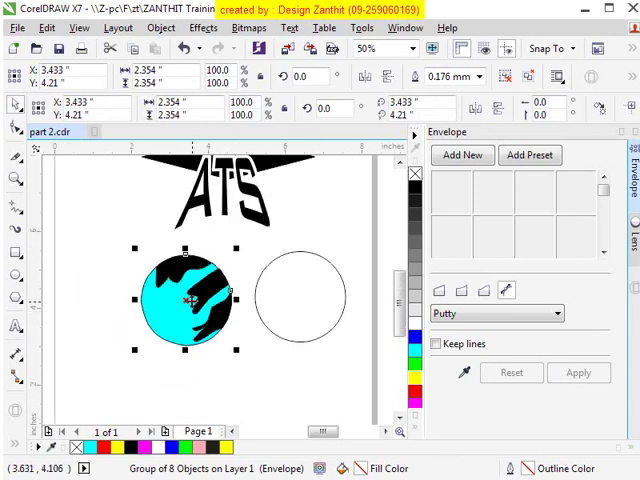
# - Rotate the globe about 54° so drips hang down, then undo an envelope node tweak
pyautogui.click(190, 298)
pyautogui.moveTo(236, 347)
pyautogui.mouseDown()
pyautogui.moveTo(250, 280)
pyautogui.moveTo(236, 300)
pyautogui.mouseUp()
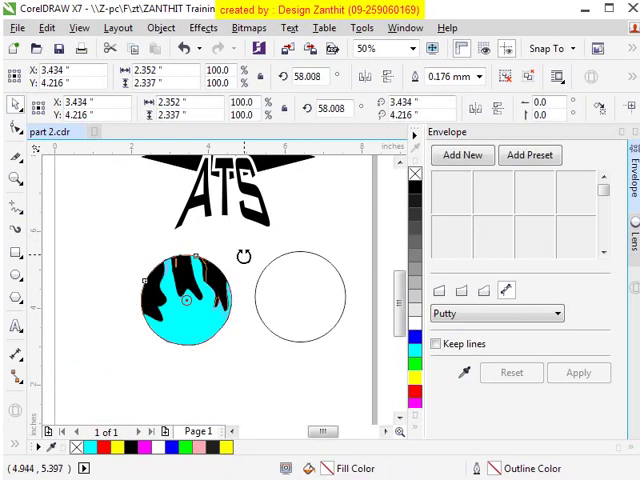
pyautogui.scroll(1, 228, 313)
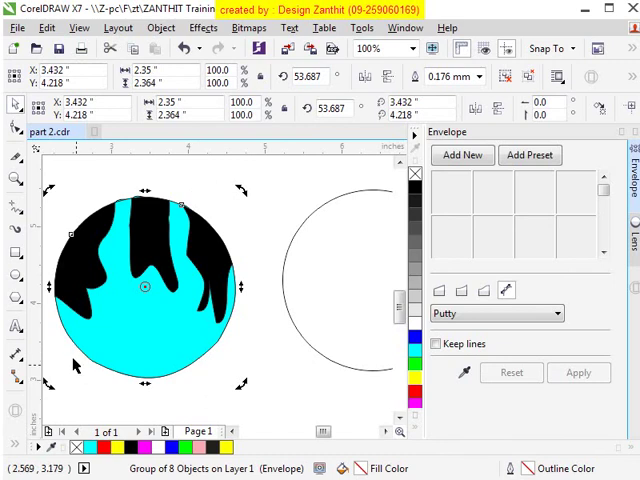
pyautogui.scroll(-1, 153, 340)
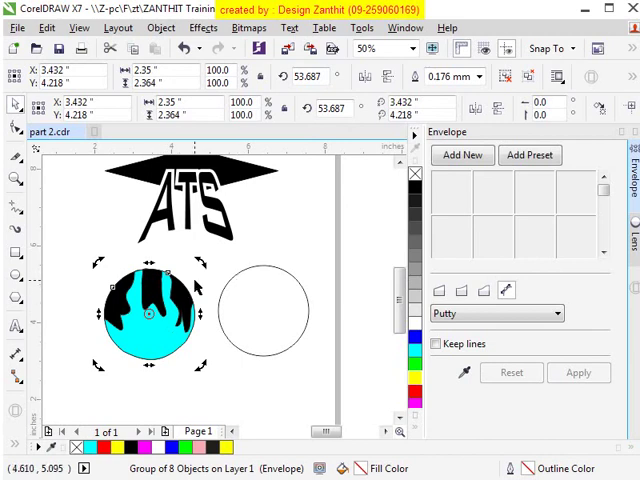
pyautogui.click(186, 311)
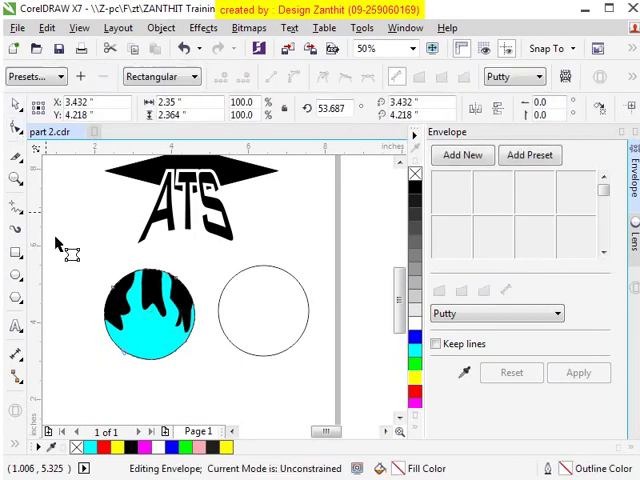
pyautogui.click(190, 338)
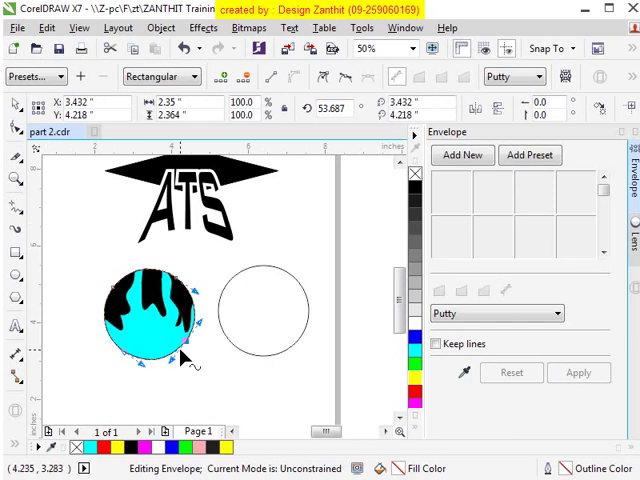
pyautogui.moveTo(190, 352); pyautogui.dragTo(196, 358)
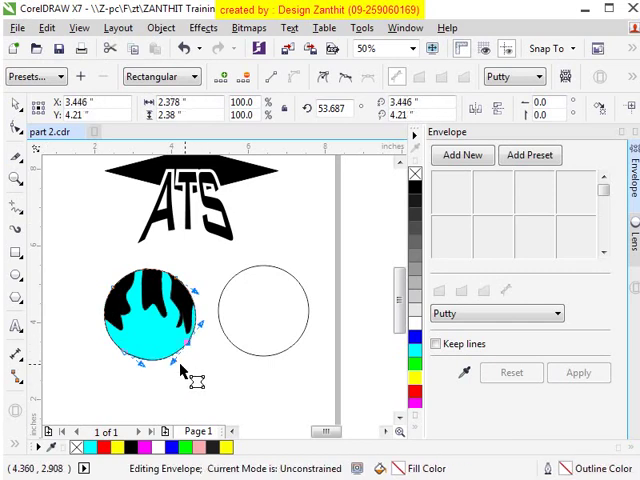
pyautogui.hotkey('ctrl', 'z')
# - PowerClip the drip globe group inside the empty circle and drag it beneath the ATS cap
pyautogui.click(16, 105)
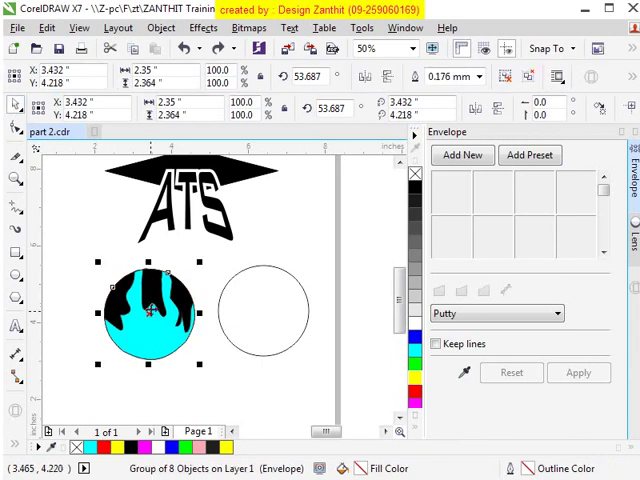
pyautogui.rightClick(155, 161)
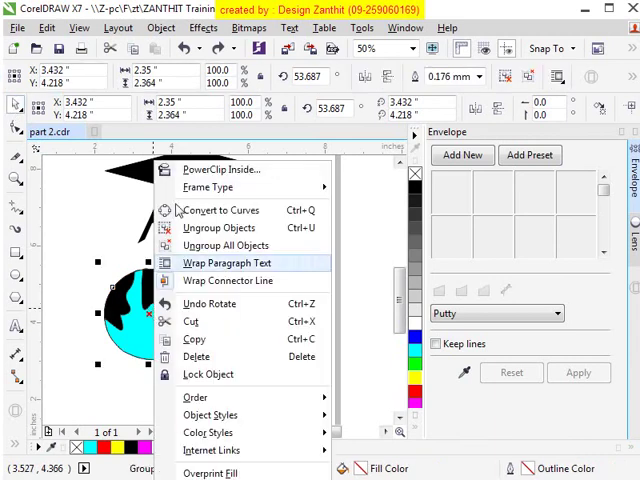
pyautogui.click(218, 170)
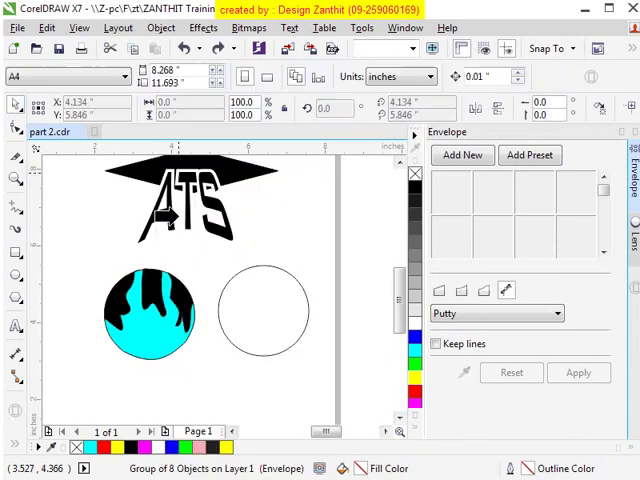
pyautogui.click(250, 275)
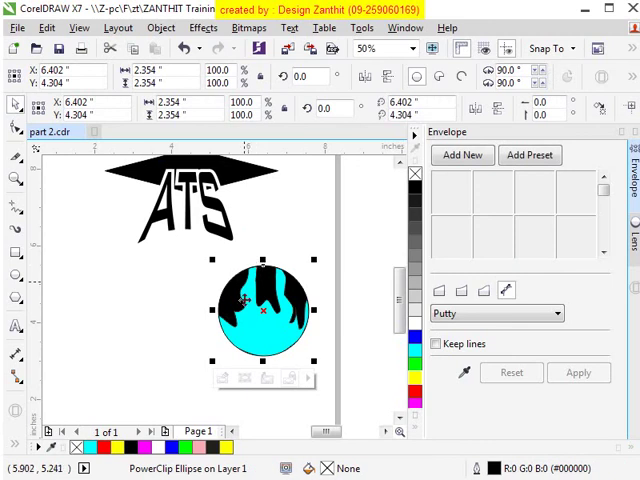
pyautogui.moveTo(258, 312); pyautogui.dragTo(187, 289)
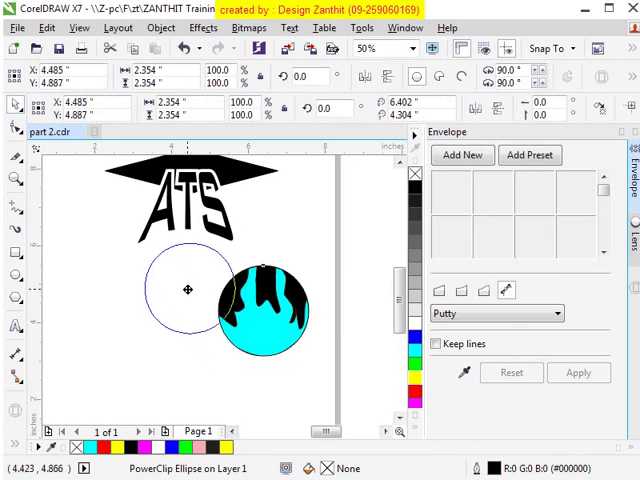
pyautogui.scroll(2, 186, 290)
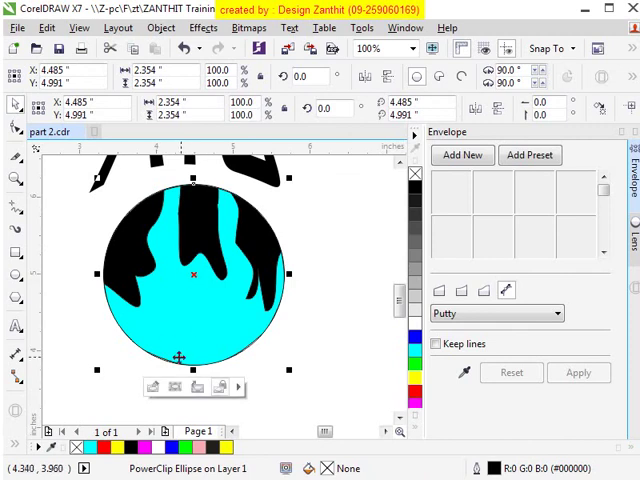
pyautogui.scroll(1, 160, 355)
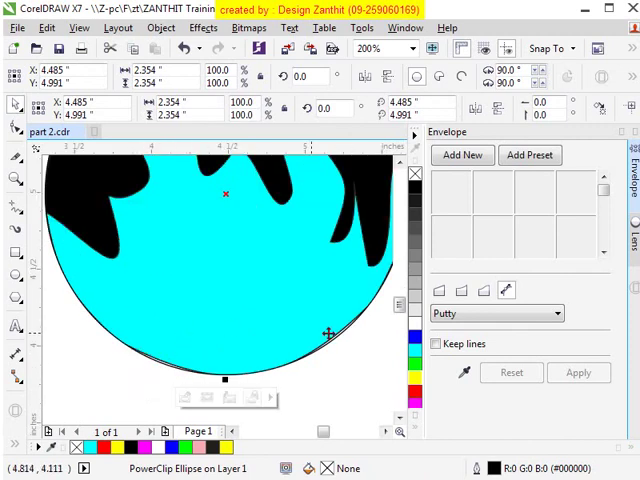
pyautogui.scroll(-1, 231, 307)
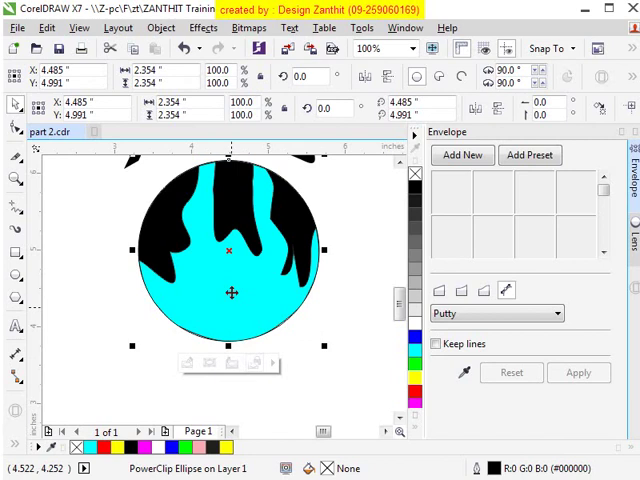
# - Edit the PowerClip contents to scale the drip globe up slightly, then finish editing
pyautogui.rightClick(231, 255)
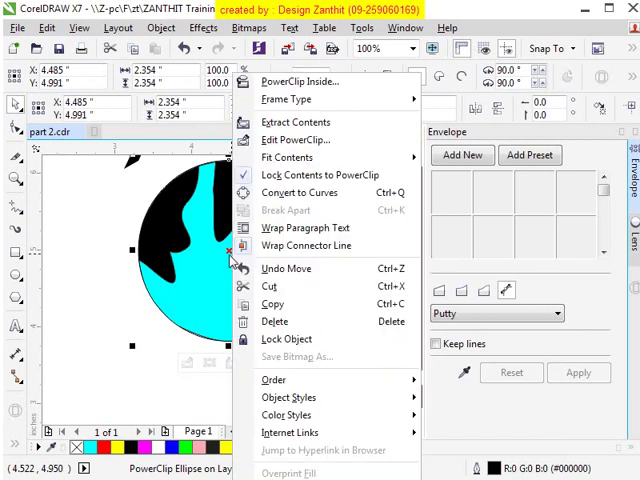
pyautogui.click(275, 140)
pyautogui.click(261, 286)
pyautogui.scroll(-1, 259, 286)
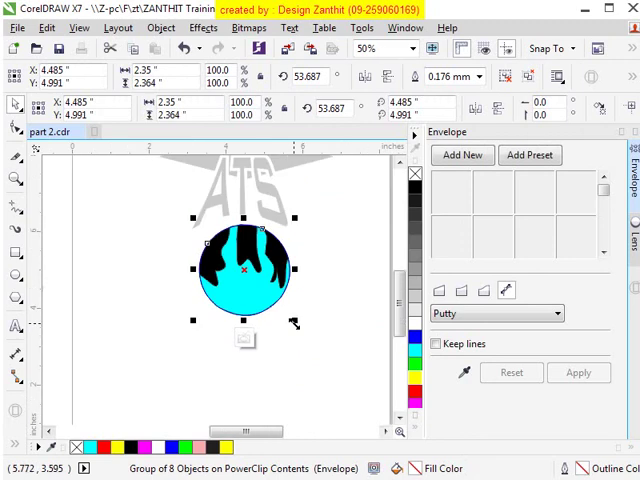
pyautogui.click(294, 323)
pyautogui.moveTo(294, 323); pyautogui.dragTo(297, 327)
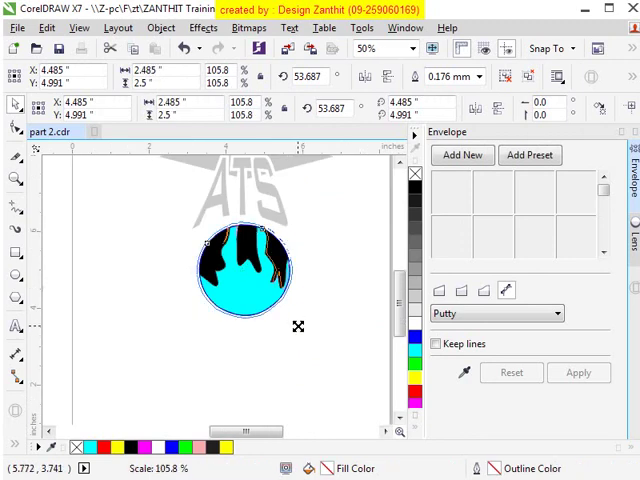
pyautogui.rightClick(250, 145)
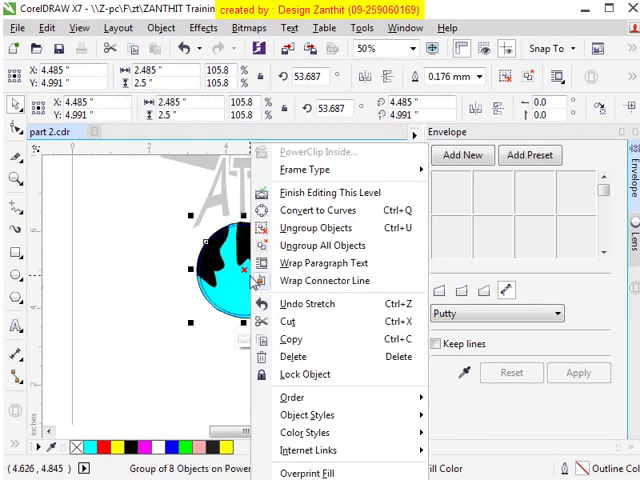
pyautogui.click(283, 193)
pyautogui.press('Escape')
pyautogui.scroll(1, 240, 248)
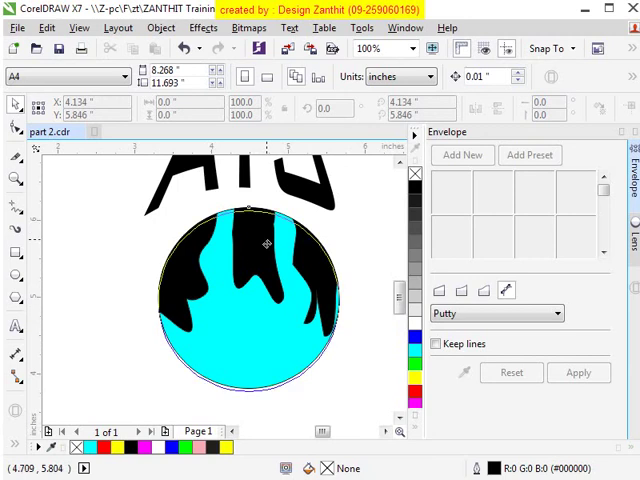
# - Nudge the clipped globe circle up under the ATS lettering and clear the selection
pyautogui.click(258, 244)
pyautogui.moveTo(258, 244); pyautogui.dragTo(262, 228)
pyautogui.click(380, 250)
pyautogui.press('Escape')
pyautogui.scroll(-1, 272, 285)
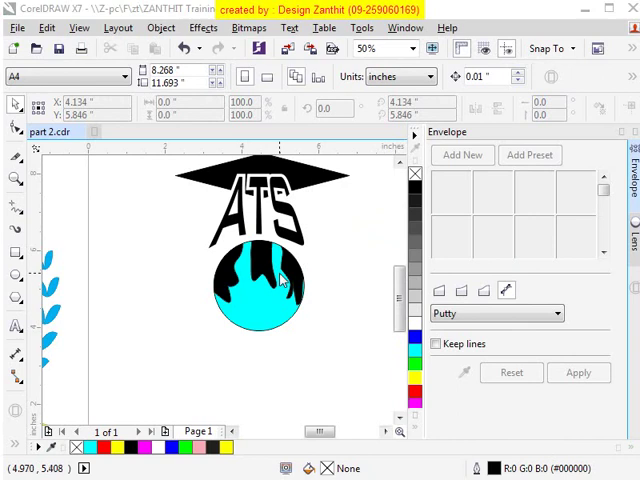
pyautogui.hotkey('ctrl', 'shift', 't')
pyautogui.press('Escape')
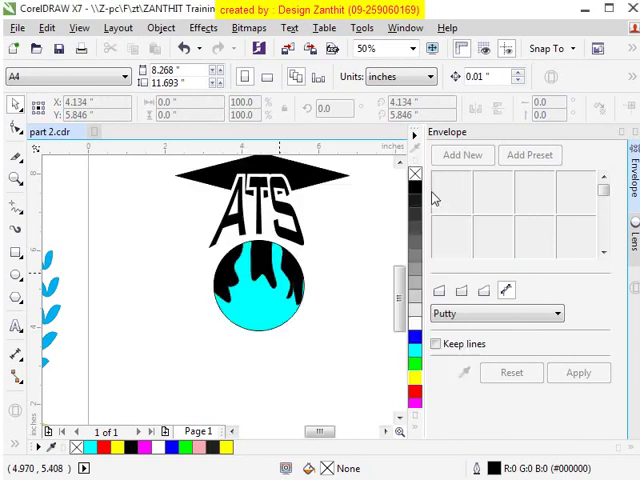